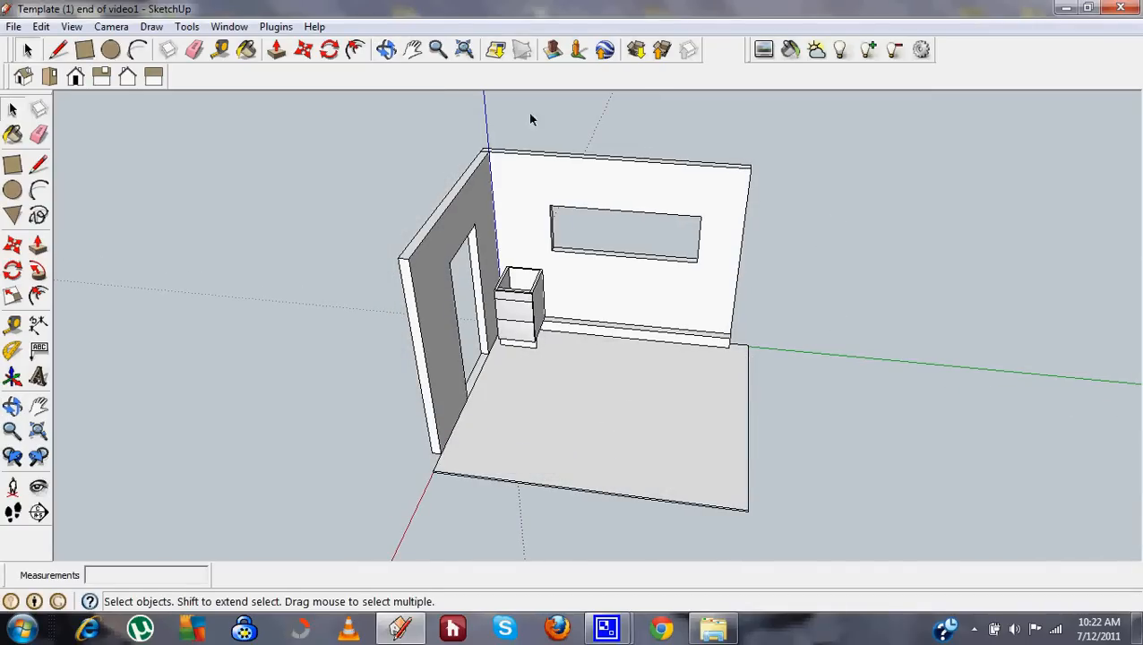
Try deleting the wall with the door opening and undo the deletion.
{"action": "left_click", "coordinate": [423, 255]}
{"action": "key", "text": "Delete"}
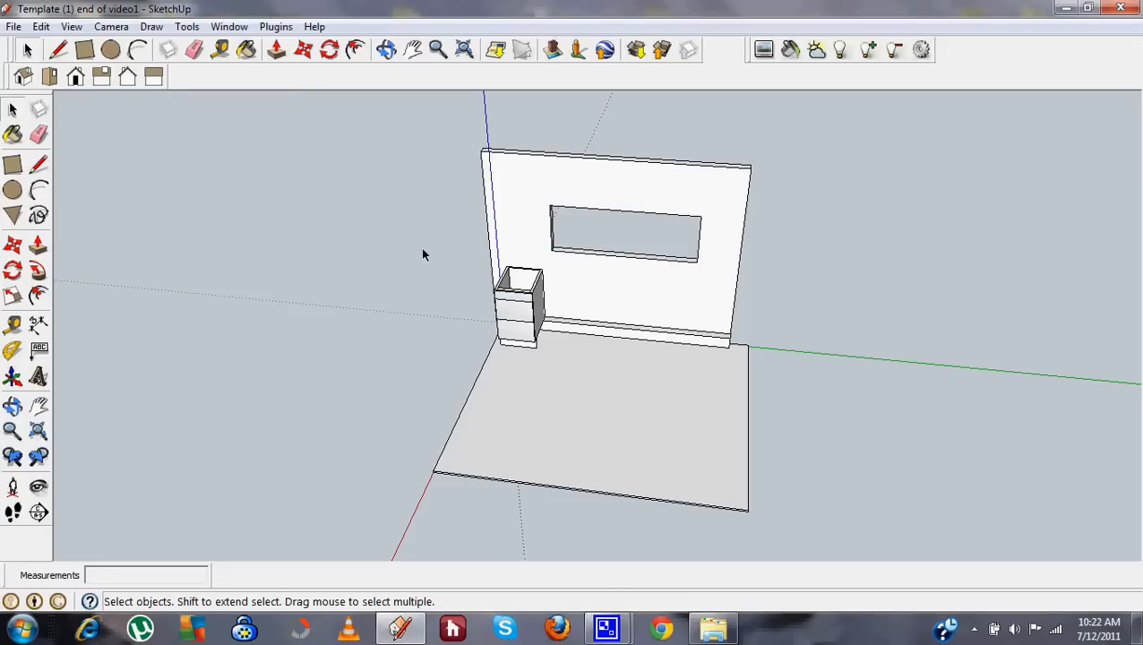
{"action": "key", "text": "ctrl+z"}
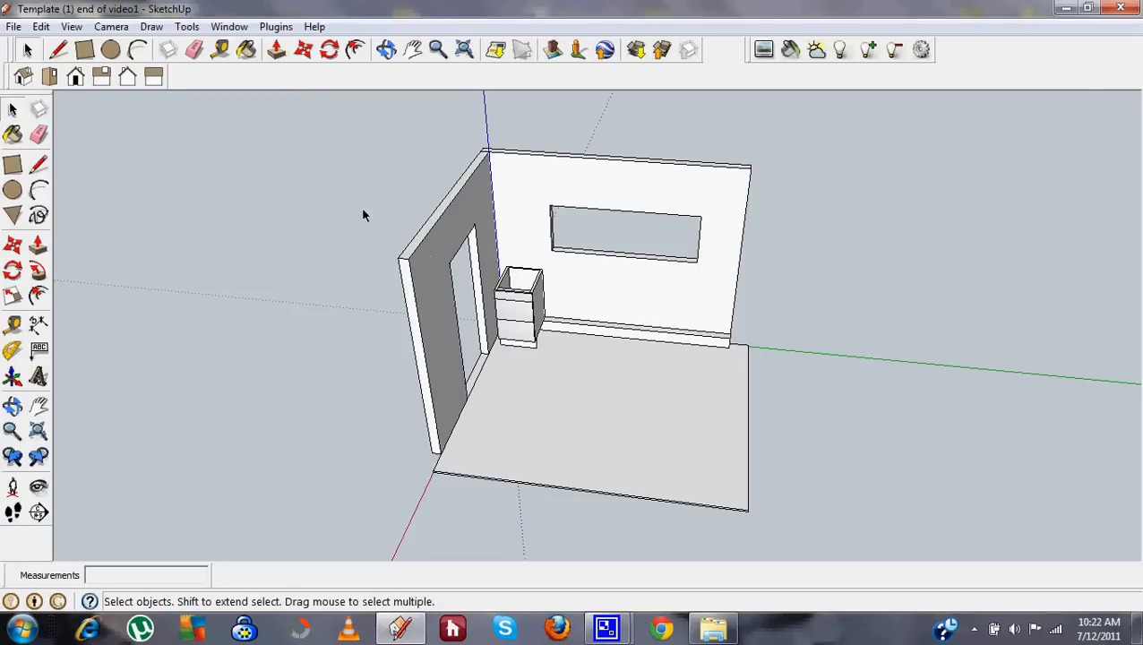
Draw a 1500 x 100 mm rectangle on the ground extending outward from the inner bottom corner of the window wall's free end.
{"action": "middle_click_drag", "start_coordinate": [915, 376], "coordinate": [752, 527]}
{"action": "scroll", "coordinate": [679, 448], "scroll_direction": "up", "scroll_amount": 2}
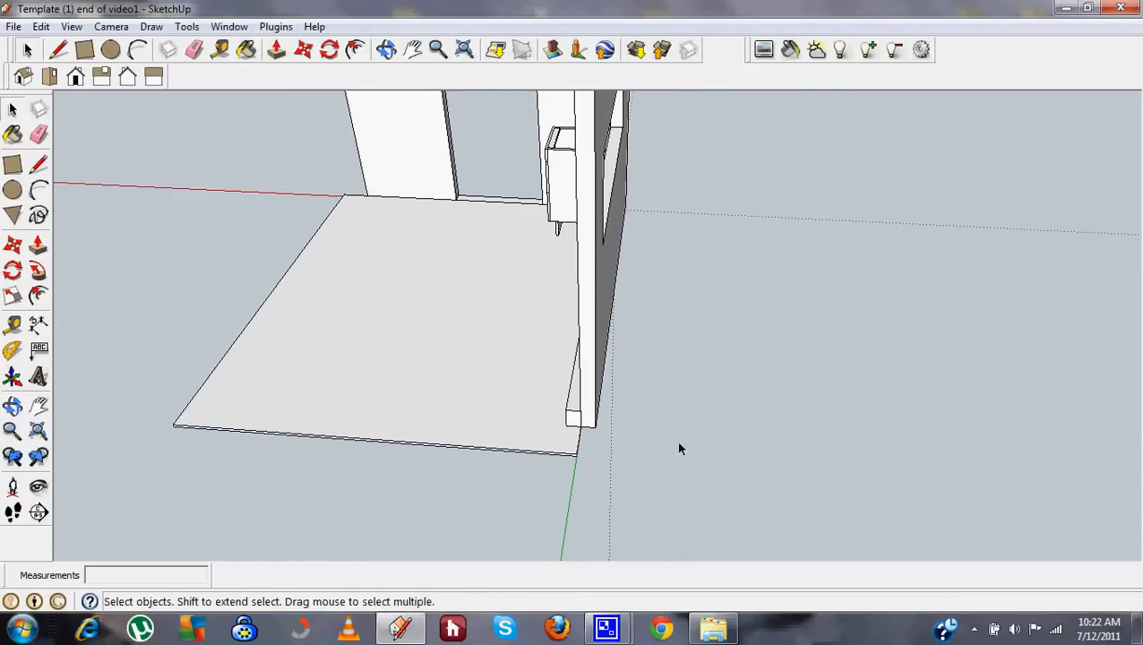
{"action": "left_click", "coordinate": [12, 164]}
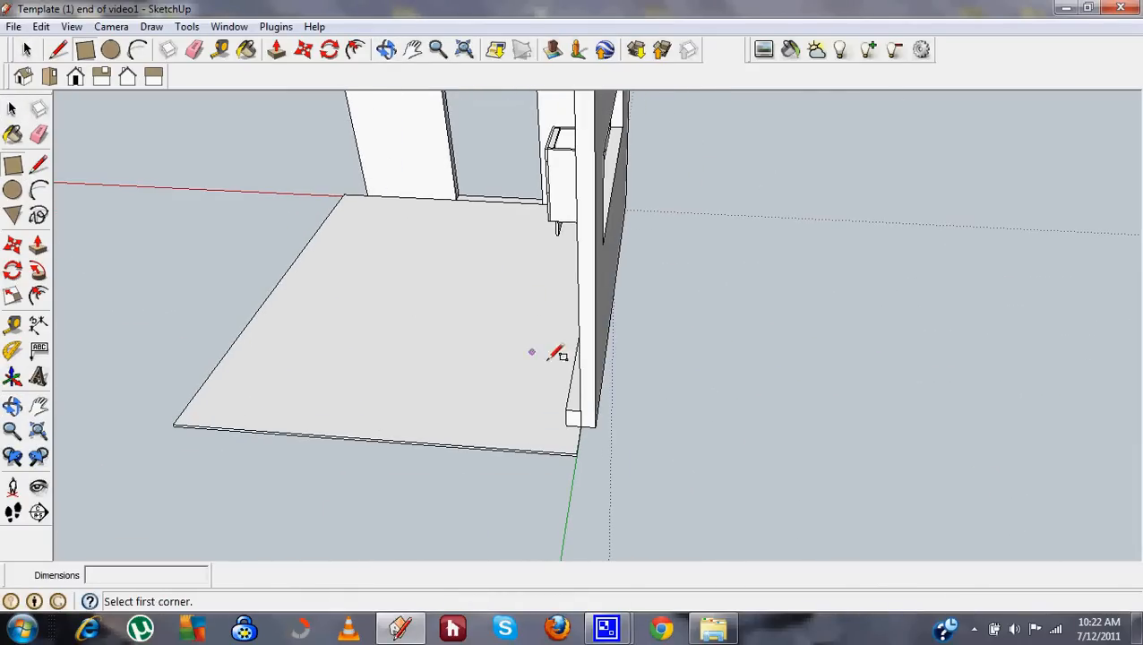
{"action": "scroll", "coordinate": [587, 452], "scroll_direction": "up", "scroll_amount": 1}
{"action": "scroll", "coordinate": [587, 452], "scroll_direction": "up", "scroll_amount": 2}
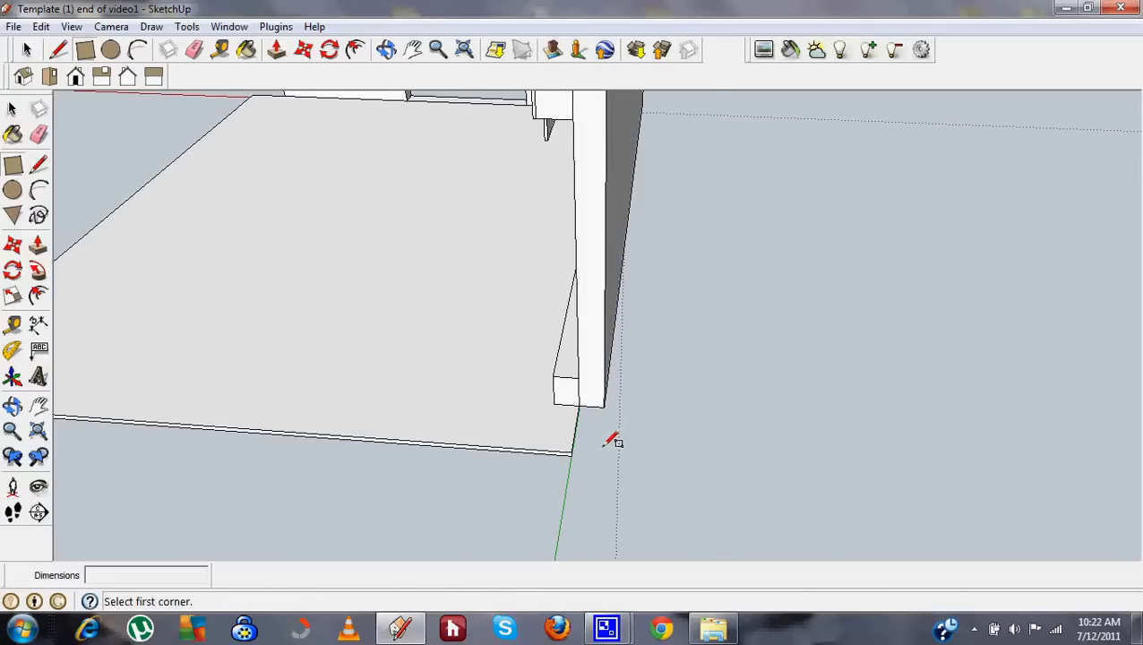
{"action": "left_click", "coordinate": [579, 406]}
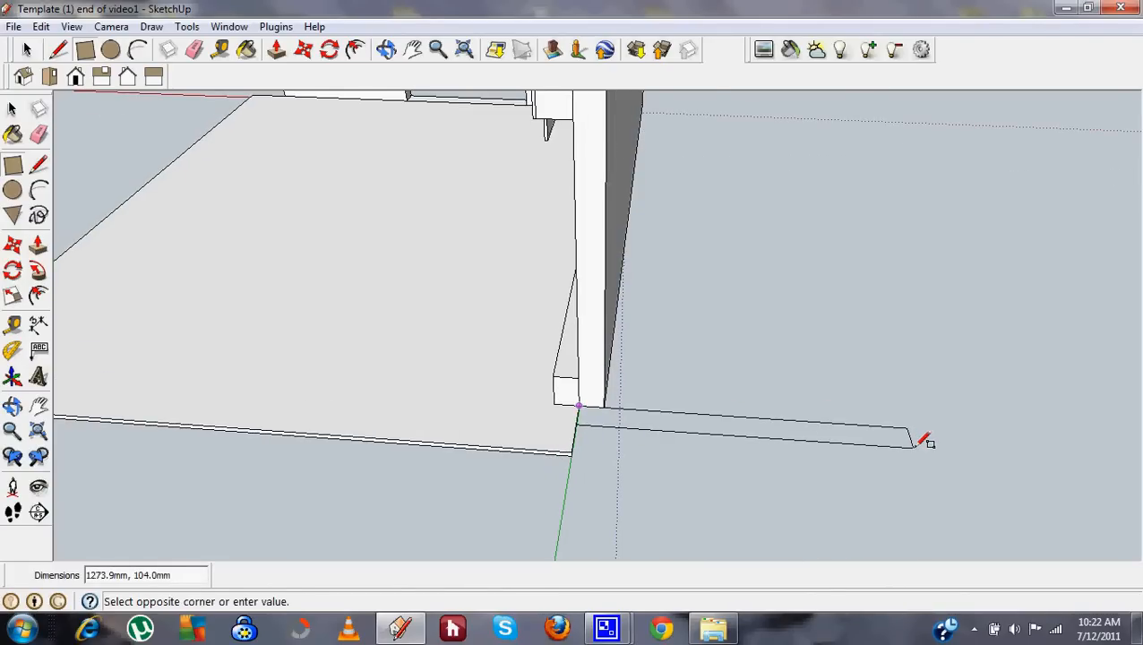
{"action": "type", "text": "1500, 100"}
{"action": "key", "text": "Return"}
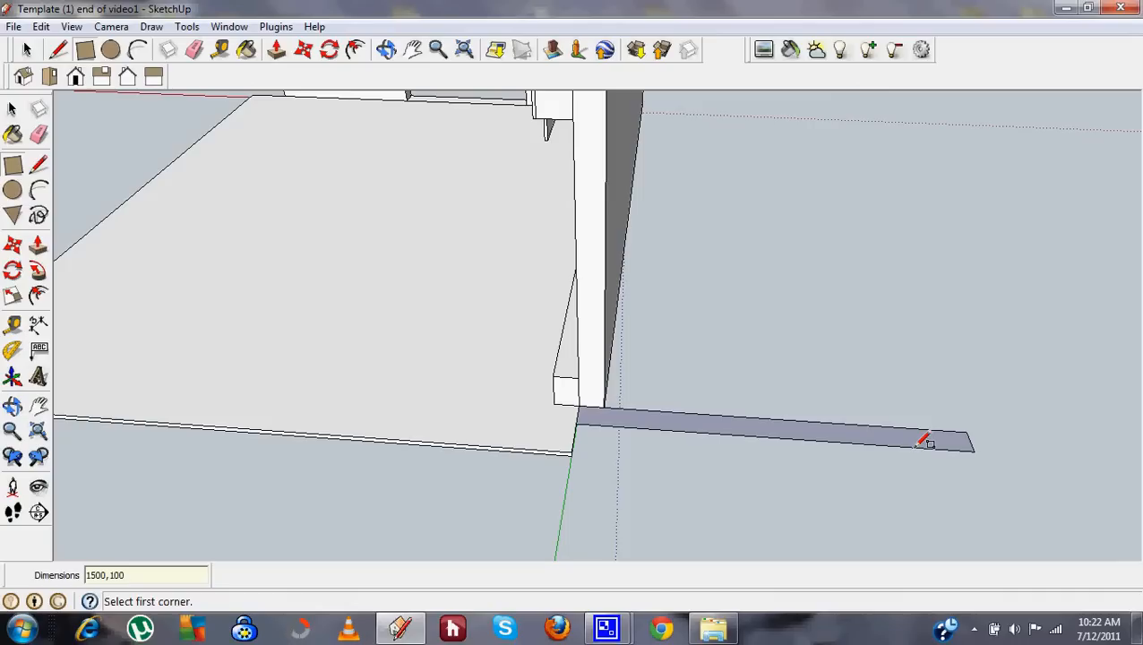
Push/Pull the thin rectangle upward to the height of the existing walls, using the door wall's top as reference.
{"action": "scroll", "coordinate": [407, 206], "scroll_direction": "down", "scroll_amount": 1}
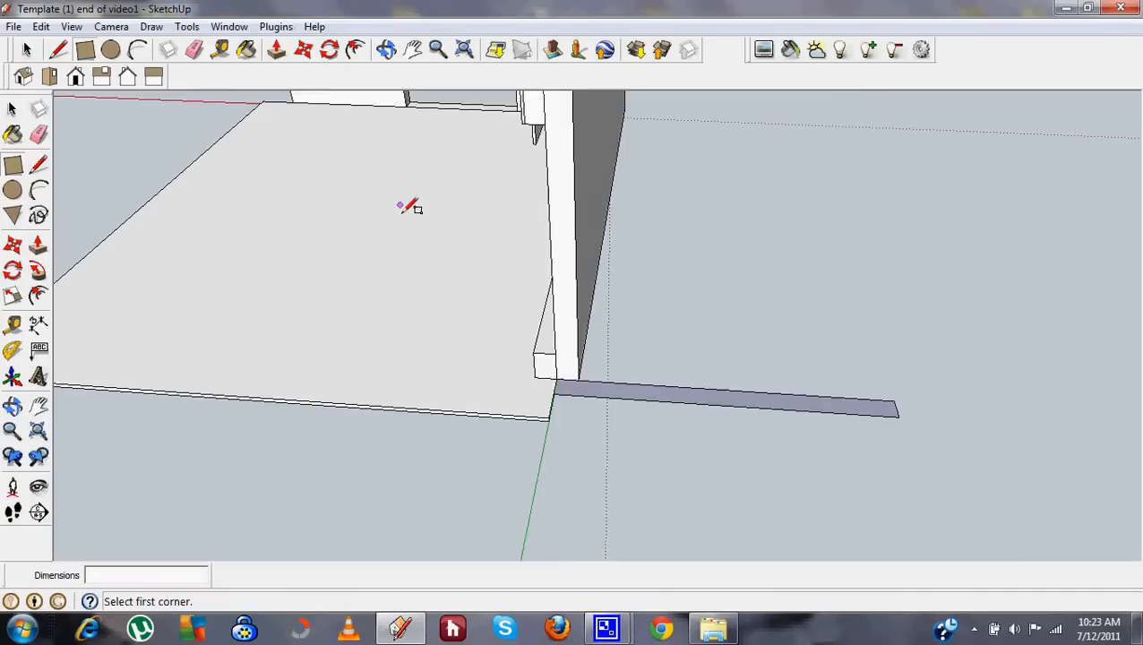
{"action": "scroll", "coordinate": [410, 224], "scroll_direction": "down", "scroll_amount": 3}
{"action": "scroll", "coordinate": [501, 341], "scroll_direction": "down", "scroll_amount": 2}
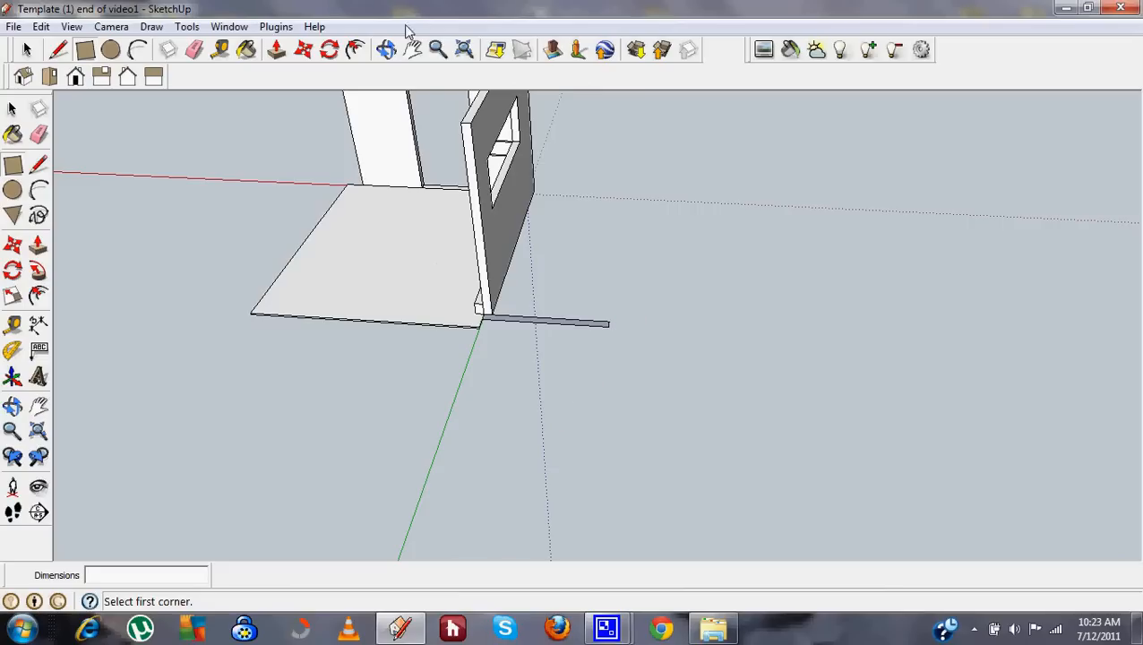
{"action": "left_click", "coordinate": [277, 51]}
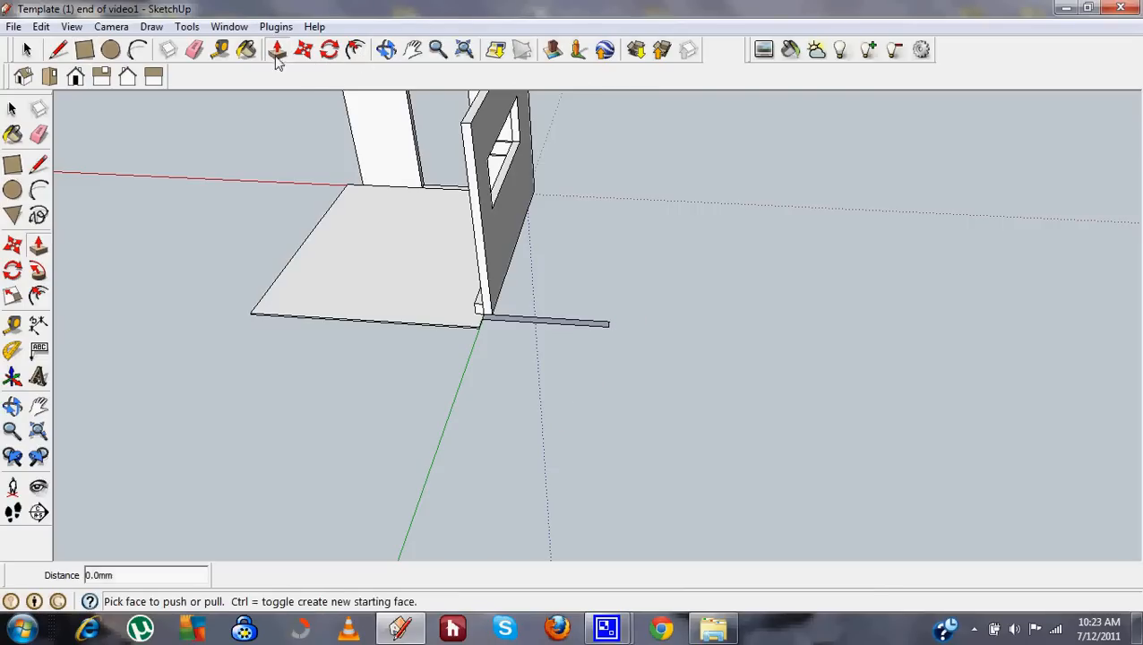
{"action": "left_click", "coordinate": [542, 325]}
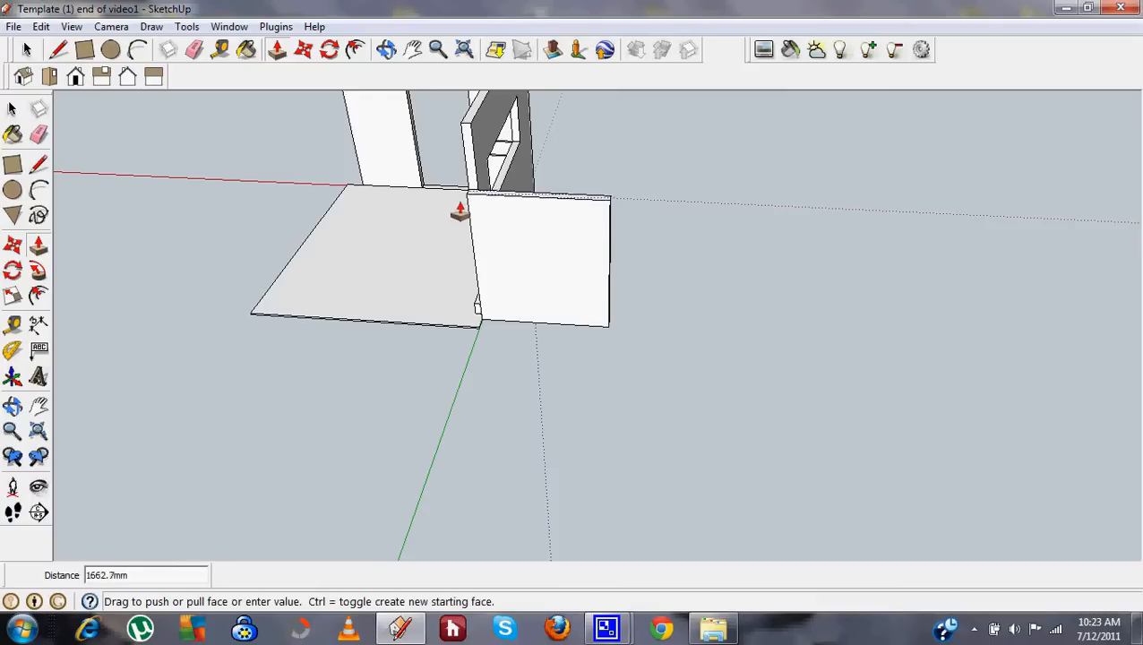
{"action": "scroll", "coordinate": [460, 213], "scroll_direction": "down", "scroll_amount": 2}
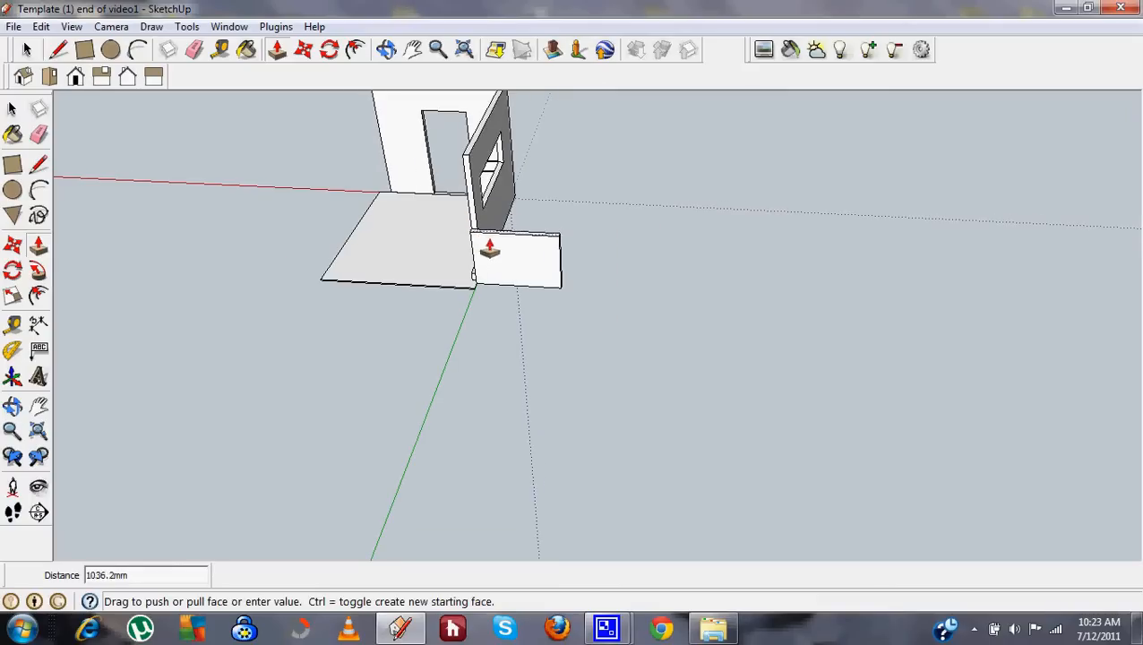
{"action": "left_click", "coordinate": [405, 109]}
{"action": "middle_click_drag", "start_coordinate": [400, 324], "coordinate": [752, 388]}
{"action": "key", "text": "space"}
Select all the geometry of the new short wall and make it a component with the default settings.
{"action": "scroll", "coordinate": [212, 195], "scroll_direction": "up", "scroll_amount": 2}
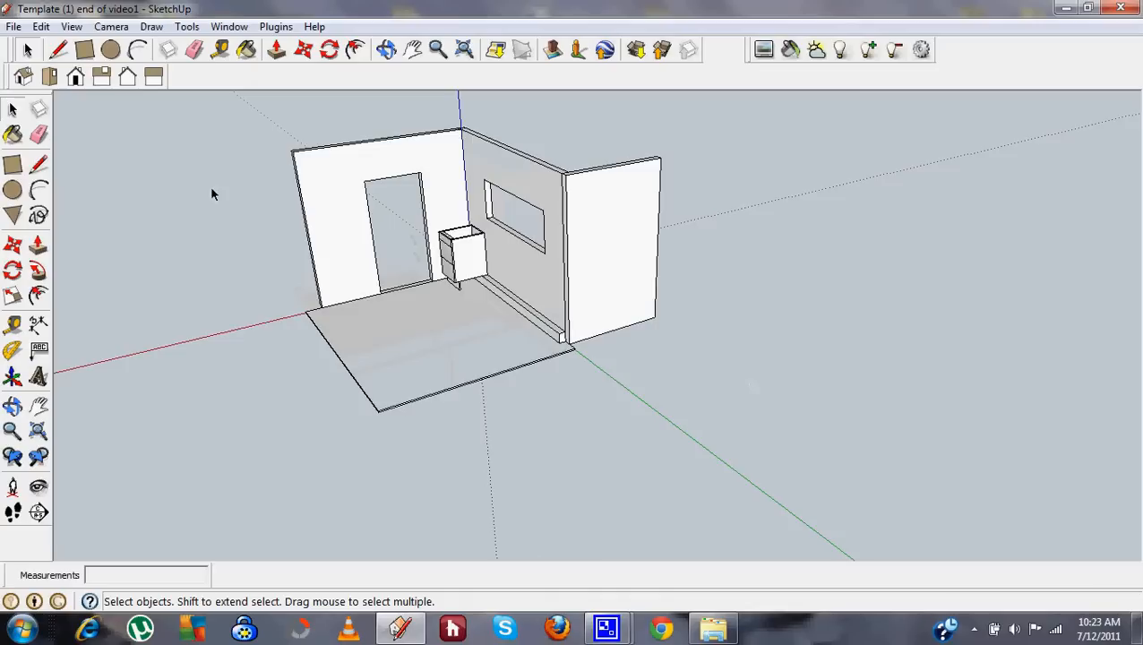
{"action": "scroll", "coordinate": [213, 195], "scroll_direction": "up", "scroll_amount": 1}
{"action": "middle_click_drag", "start_coordinate": [678, 483], "coordinate": [904, 357]}
{"action": "left_click", "coordinate": [686, 273]}
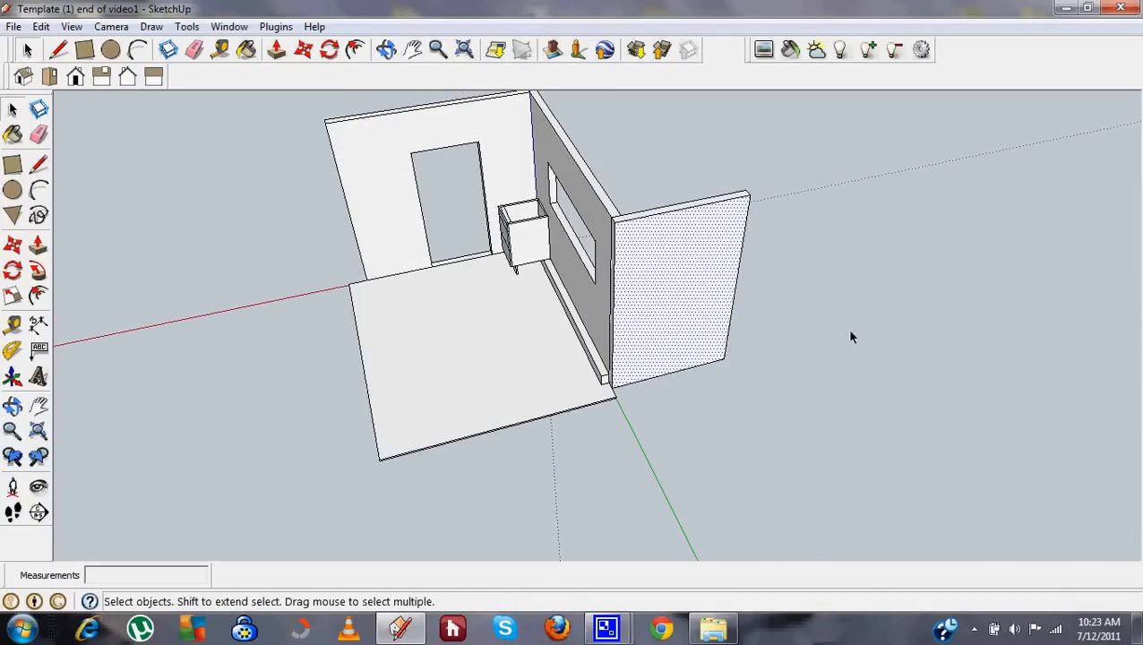
{"action": "left_click", "coordinate": [806, 351]}
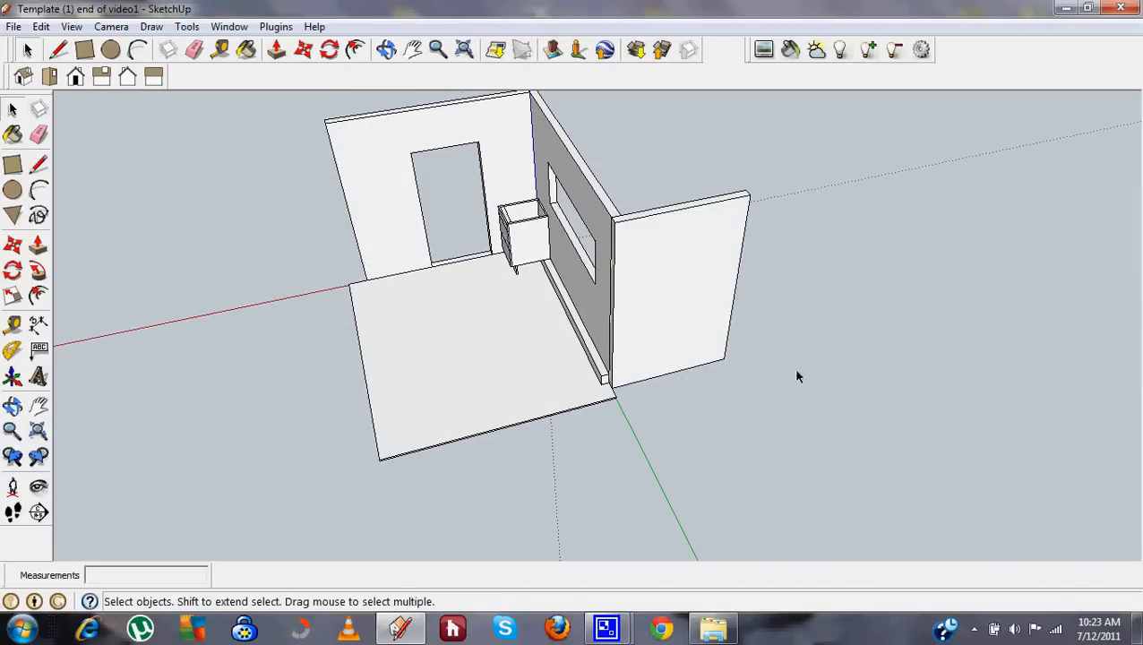
{"action": "middle_click_drag", "start_coordinate": [801, 280], "coordinate": [578, 179]}
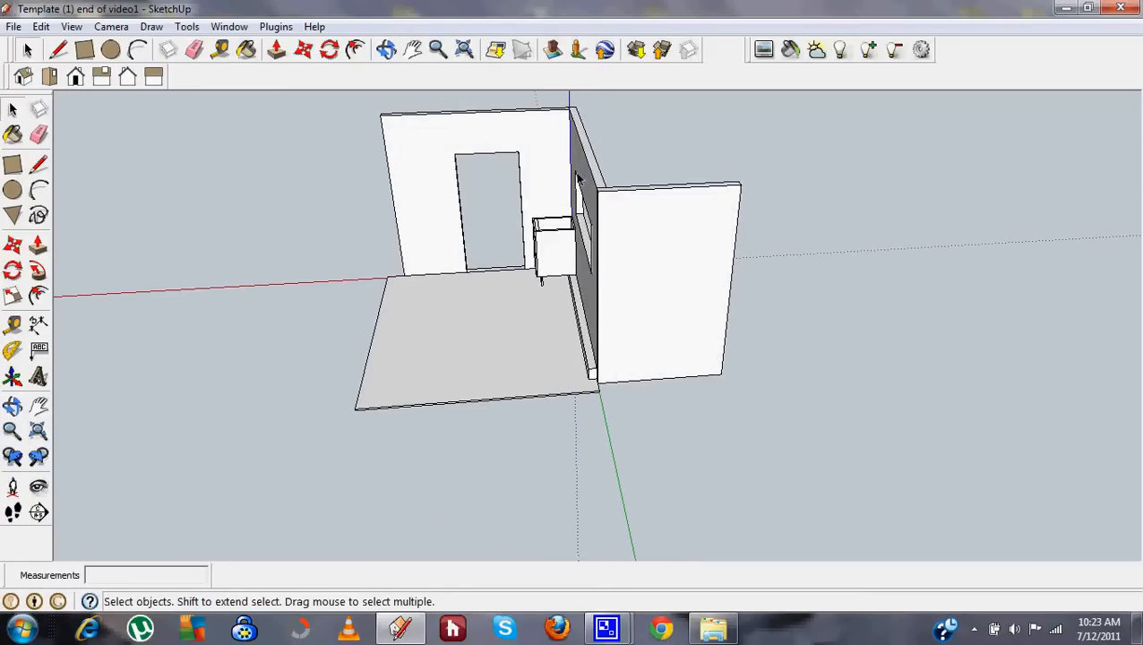
{"action": "left_click_drag", "start_coordinate": [593, 165], "coordinate": [743, 428]}
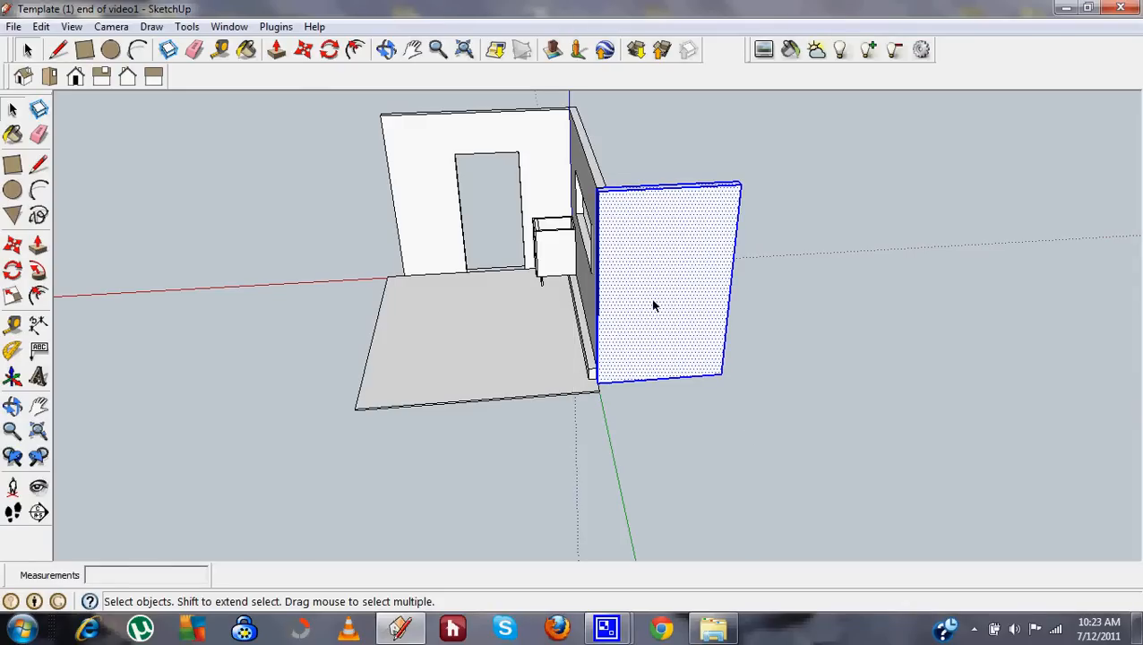
{"action": "right_click", "coordinate": [666, 253]}
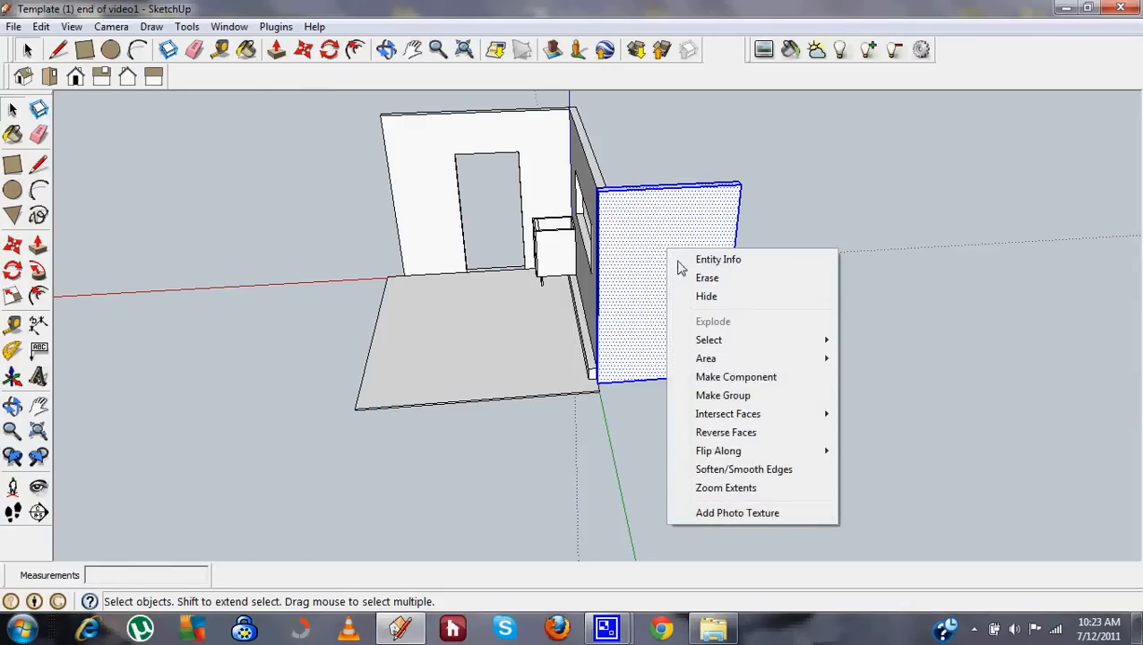
{"action": "left_click", "coordinate": [739, 377]}
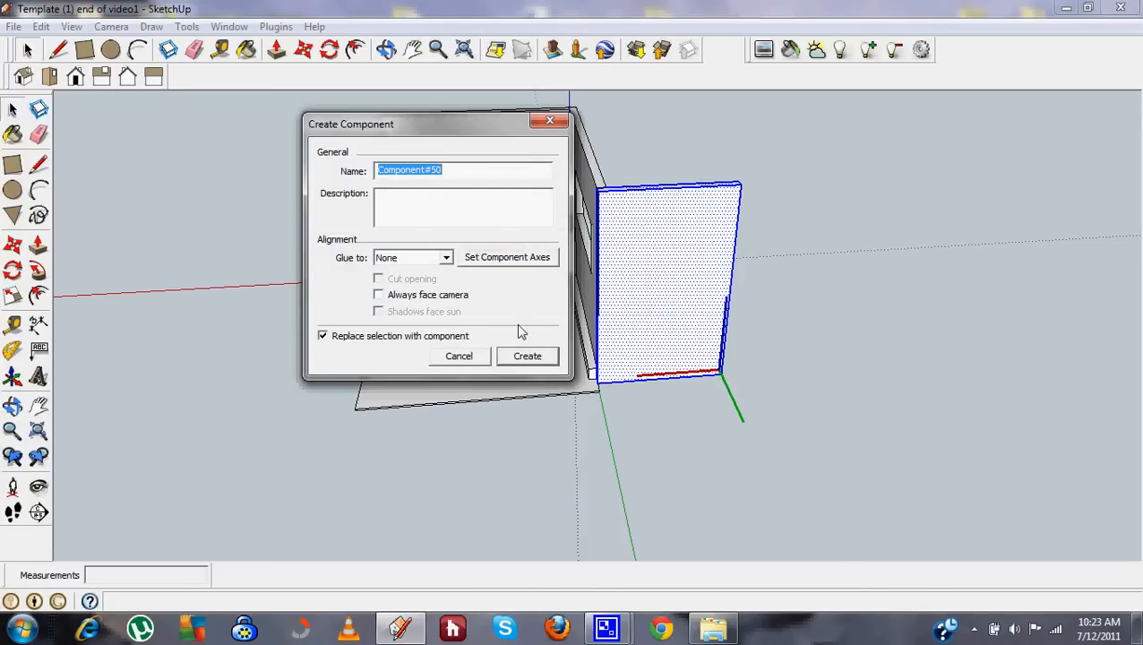
{"action": "left_click", "coordinate": [529, 357]}
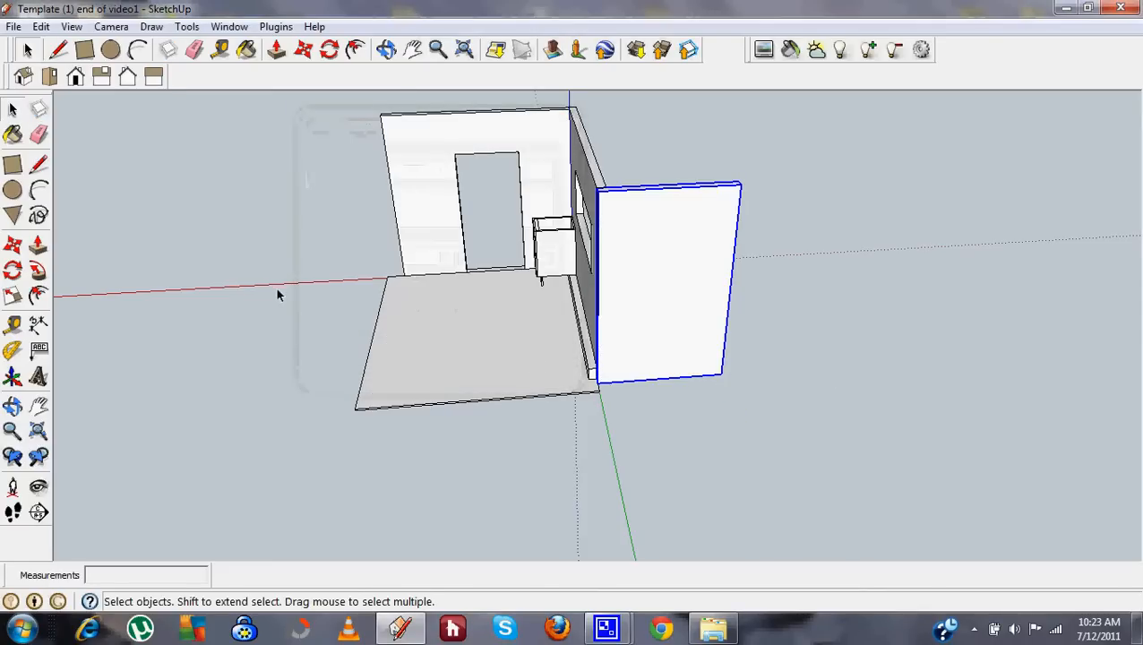
Try deleting the new wall component as a single object and undo the deletion.
{"action": "middle_click_drag", "start_coordinate": [277, 293], "coordinate": [659, 333]}
{"action": "scroll", "coordinate": [287, 217], "scroll_direction": "up", "scroll_amount": 1}
{"action": "scroll", "coordinate": [358, 208], "scroll_direction": "down", "scroll_amount": 1}
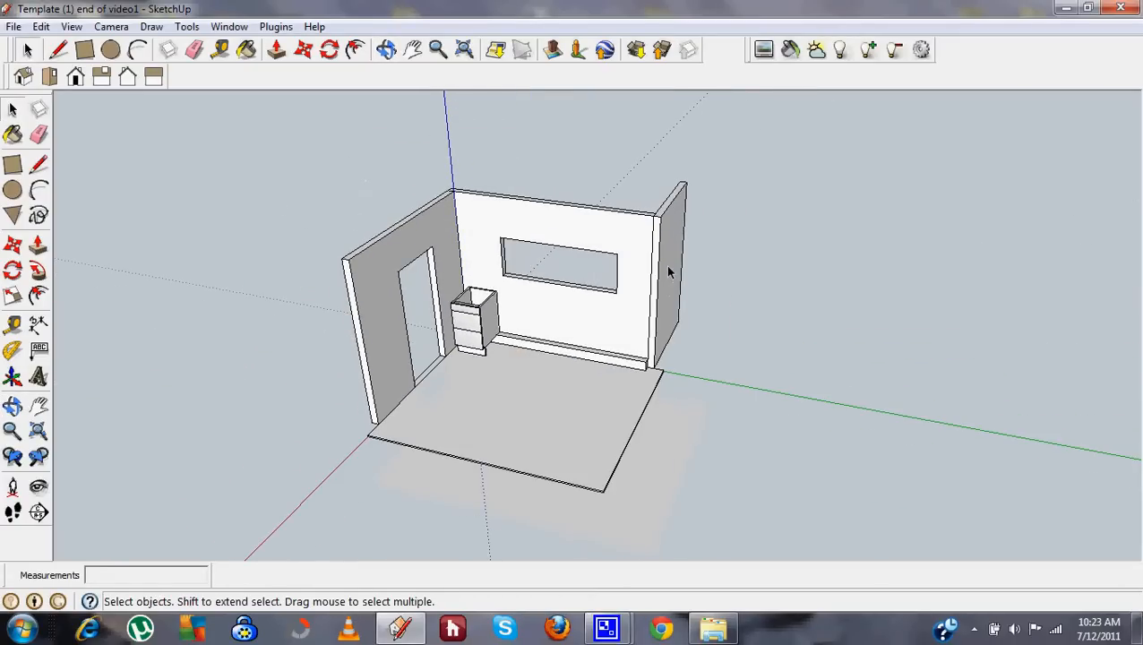
{"action": "left_click", "coordinate": [669, 271]}
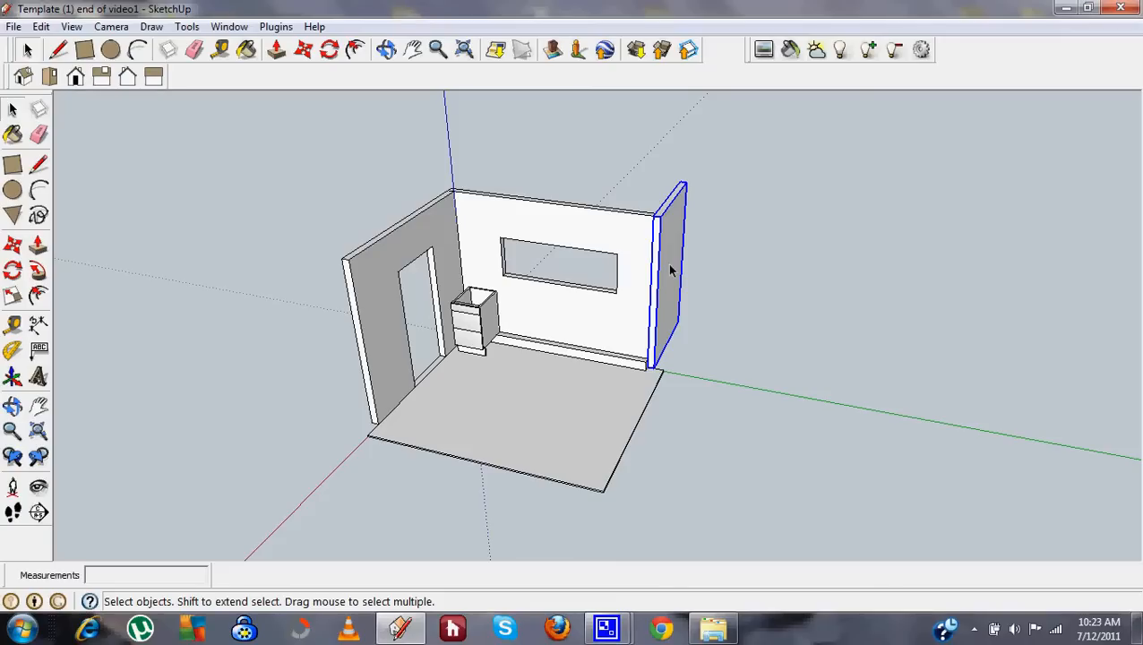
{"action": "key", "text": "Delete"}
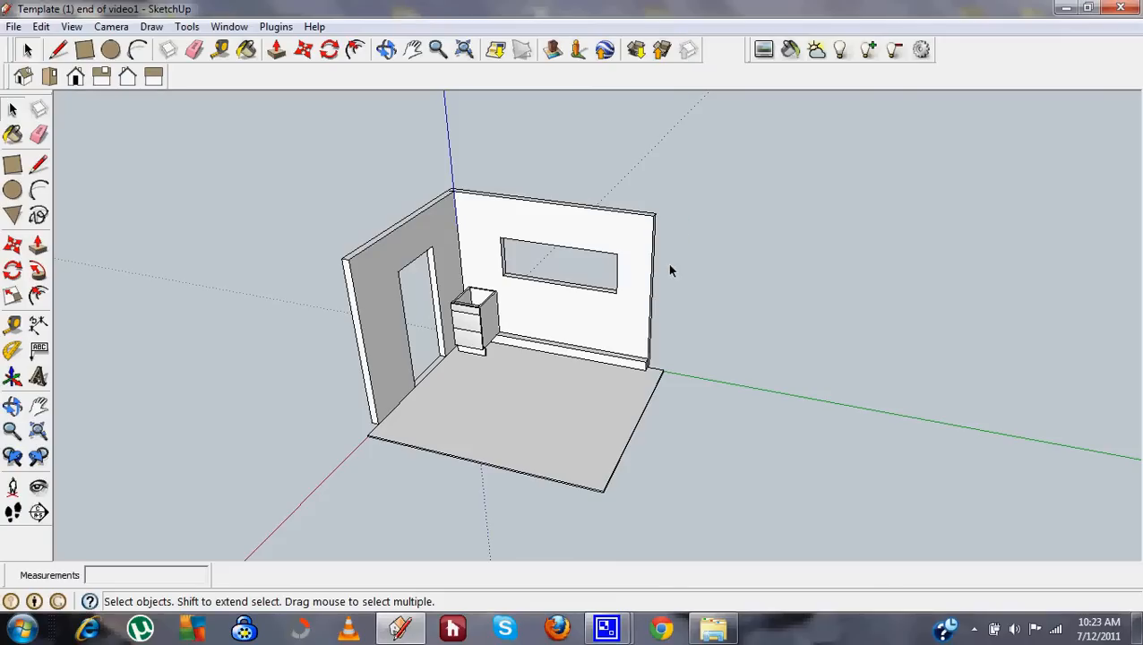
{"action": "key", "text": "ctrl+z"}
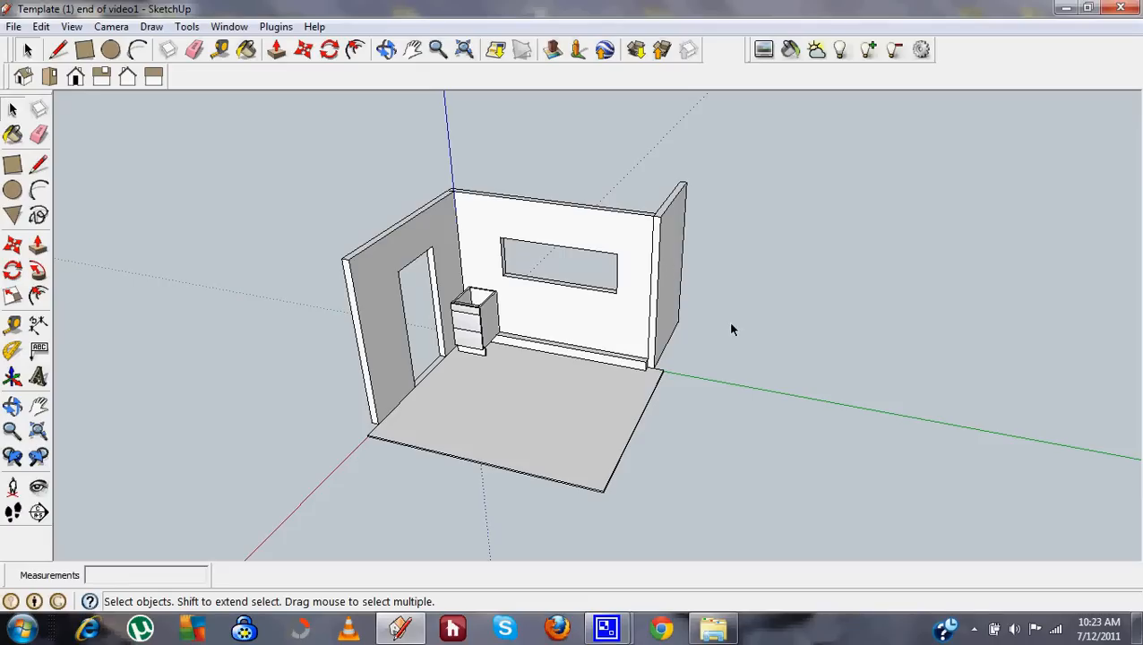
Measure up the front vertical edge of the new wall from its bottom corner with the Tape Measure.
{"action": "scroll", "coordinate": [727, 322], "scroll_direction": "down", "scroll_amount": 2}
{"action": "scroll", "coordinate": [564, 368], "scroll_direction": "up", "scroll_amount": 2}
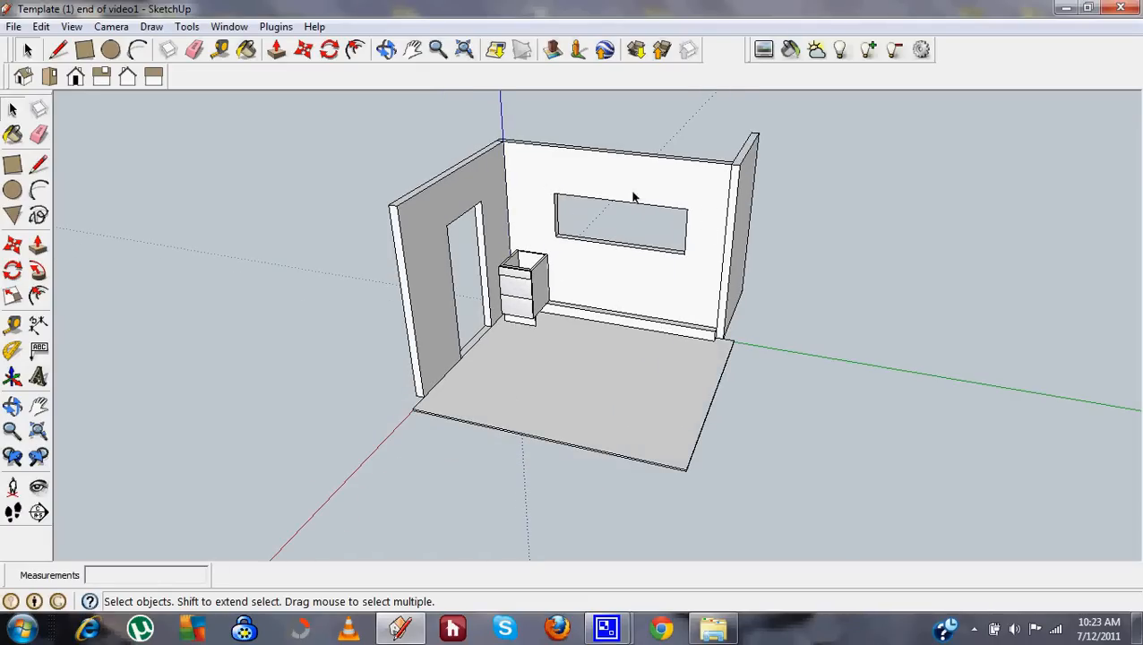
{"action": "middle_click_drag", "start_coordinate": [627, 202], "coordinate": [537, 179]}
{"action": "scroll", "coordinate": [590, 253], "scroll_direction": "up", "scroll_amount": 2}
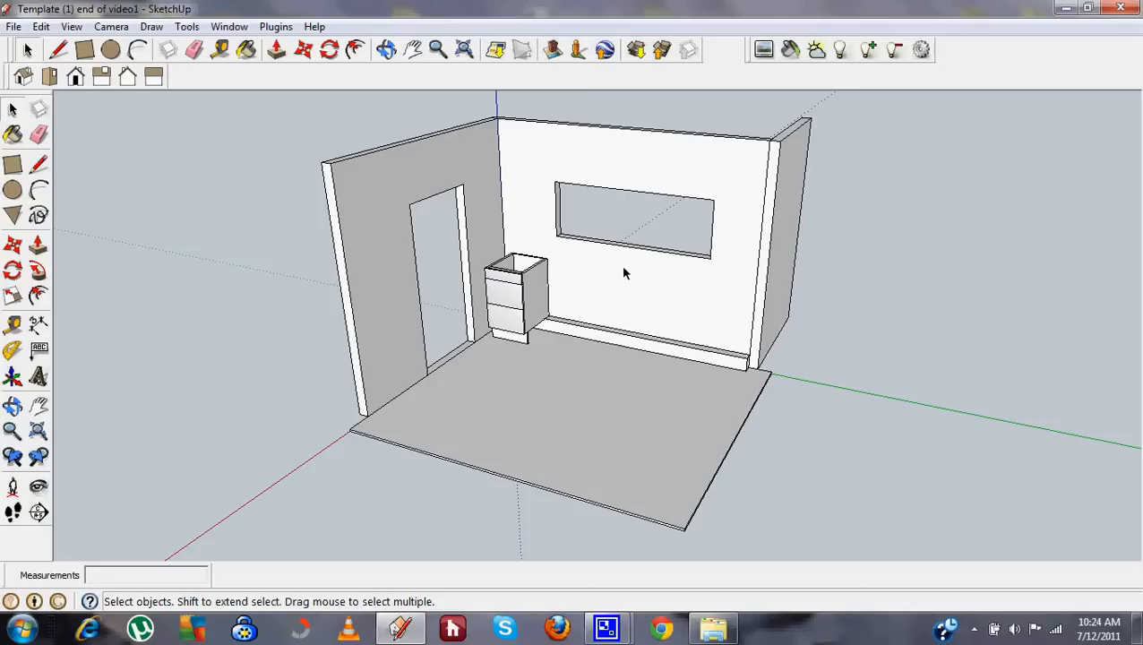
{"action": "left_click", "coordinate": [12, 325]}
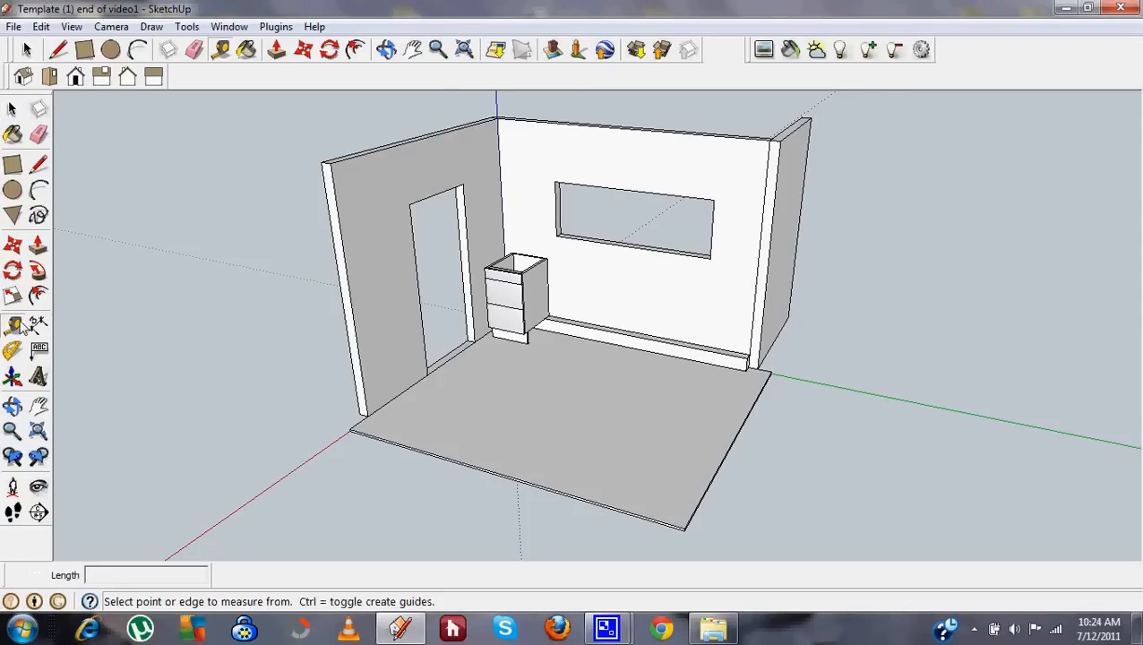
{"action": "left_click", "coordinate": [758, 367]}
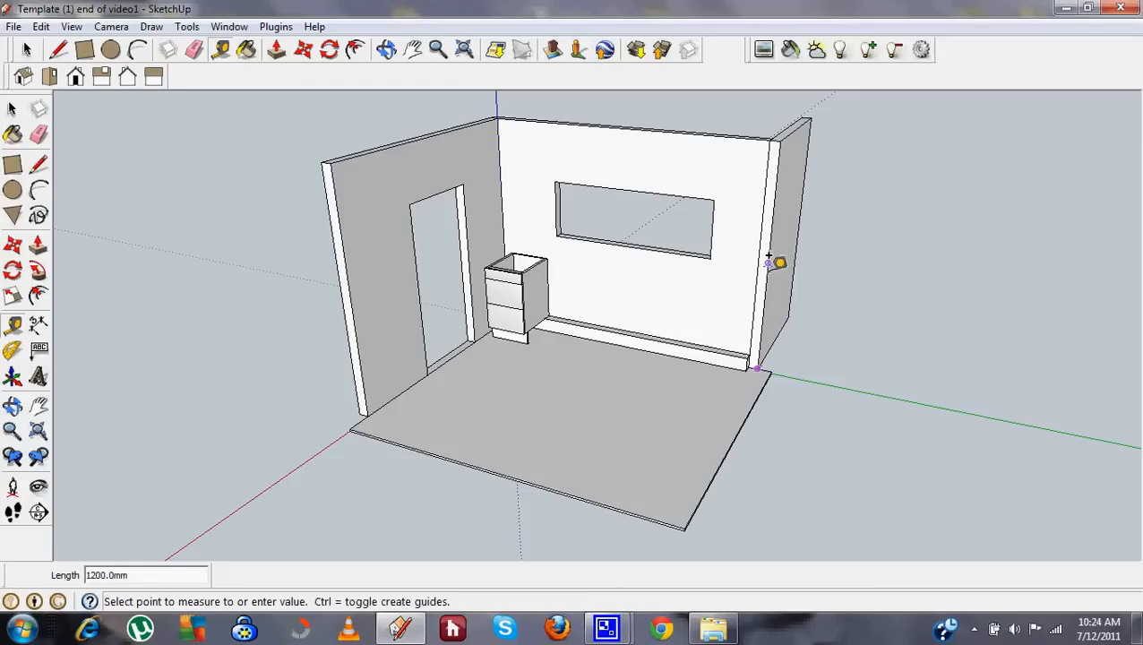
{"action": "key", "text": "space"}
Create a horizontal guide line on the window wall 850 mm above the edge where the low plinth meets the wall.
{"action": "scroll", "coordinate": [757, 394], "scroll_direction": "up", "scroll_amount": 4}
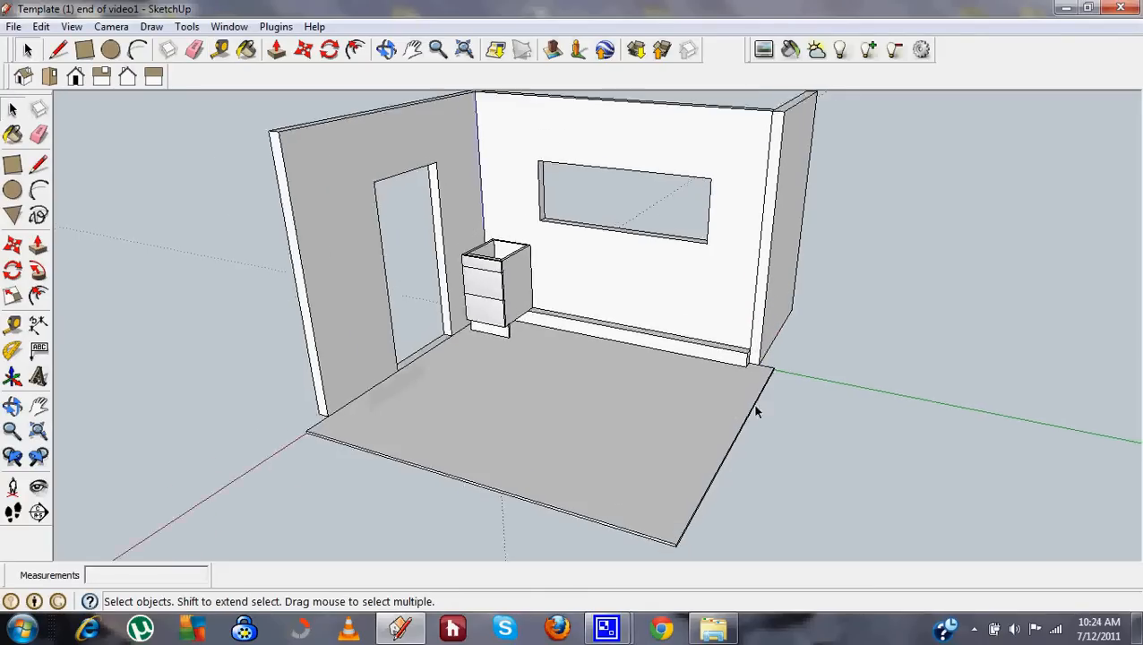
{"action": "middle_click_drag", "start_coordinate": [755, 339], "coordinate": [802, 367]}
{"action": "scroll", "coordinate": [801, 367], "scroll_direction": "up", "scroll_amount": 2}
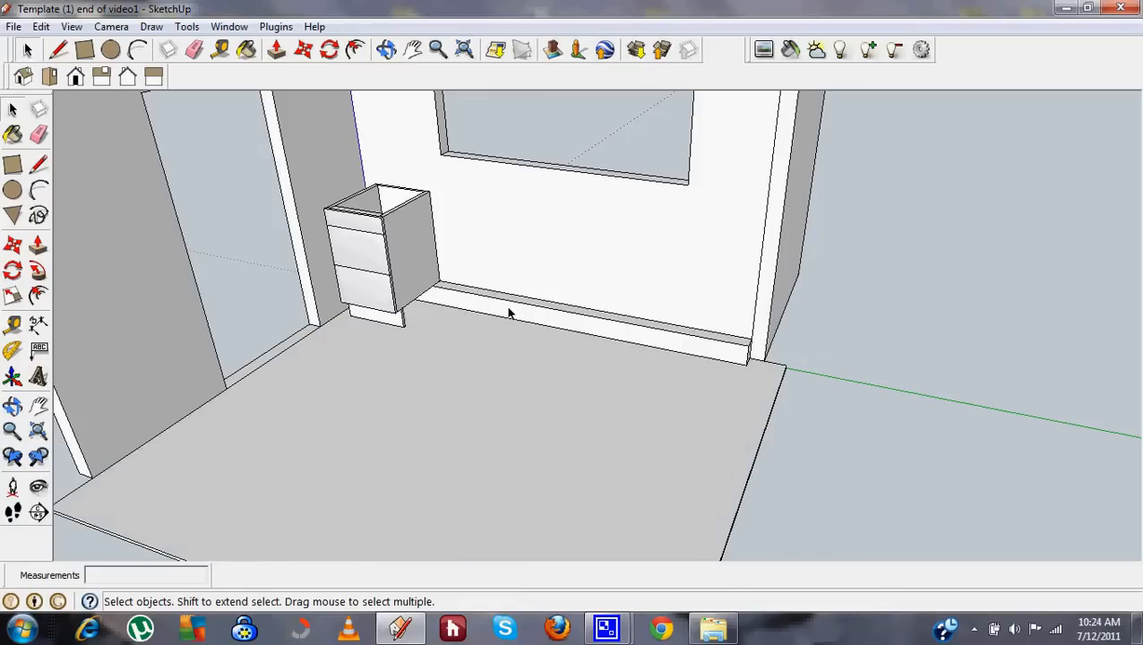
{"action": "left_click", "coordinate": [13, 327]}
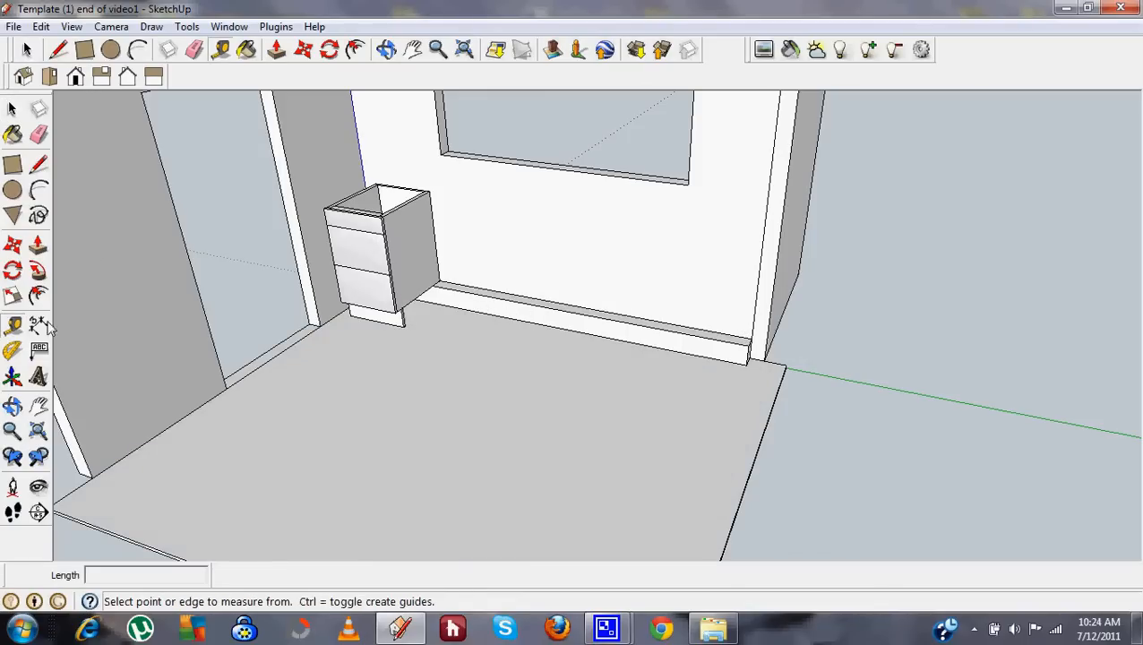
{"action": "left_click", "coordinate": [552, 287]}
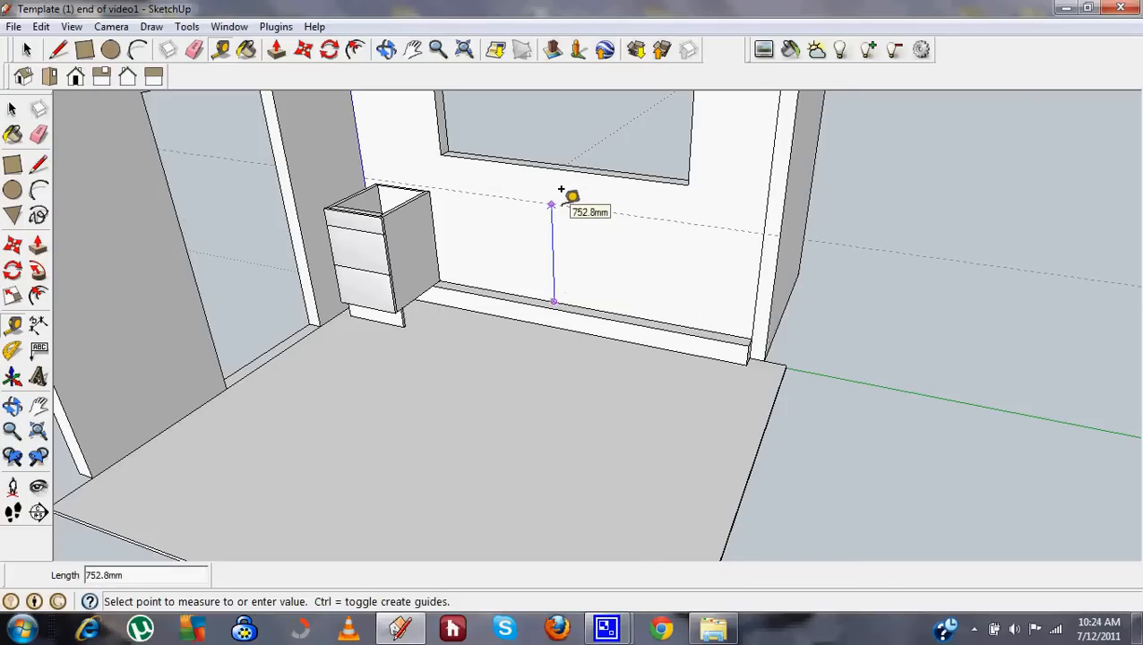
{"action": "type", "text": "850"}
{"action": "key", "text": "Return"}
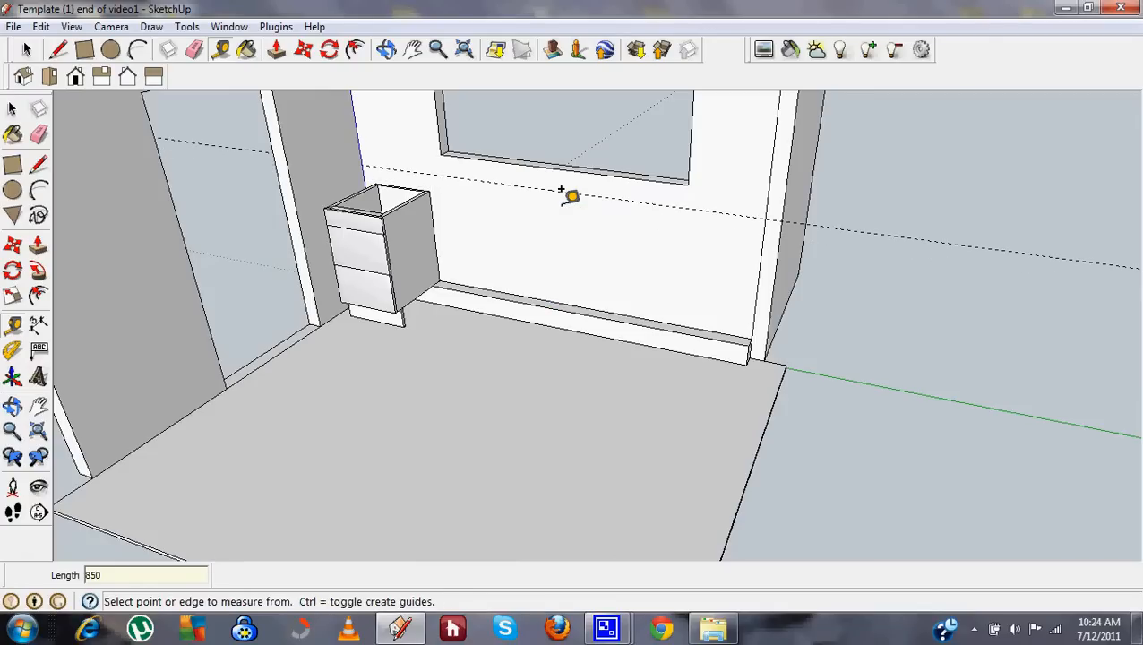
{"action": "key", "text": "space"}
{"action": "middle_click_drag", "start_coordinate": [704, 178], "coordinate": [701, 255]}
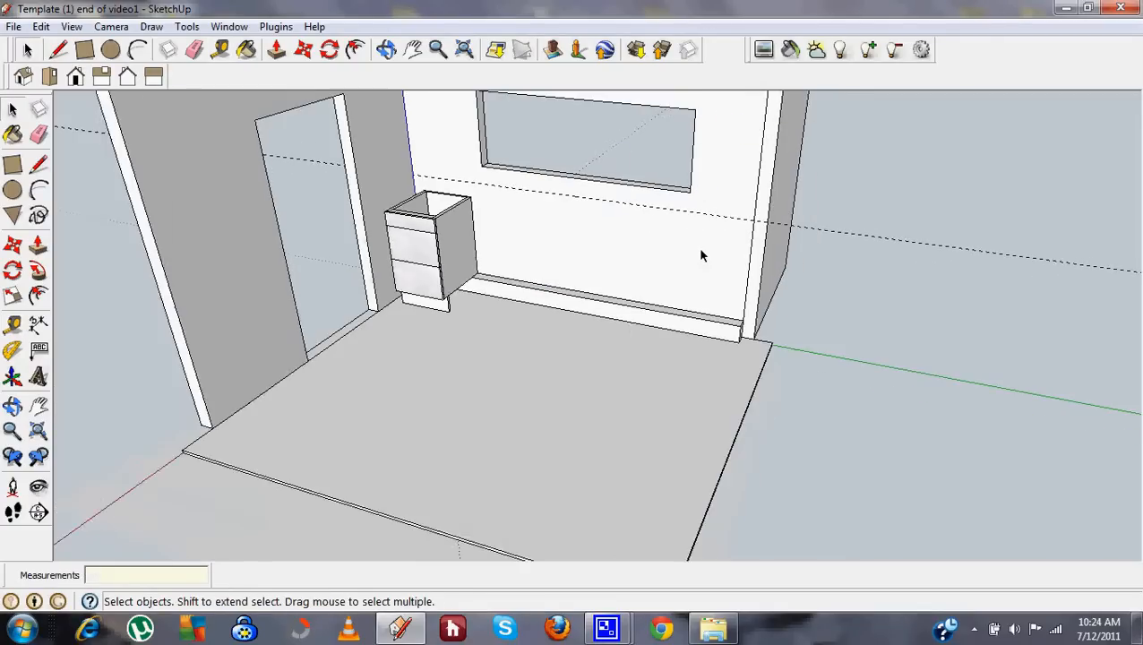
{"action": "scroll", "coordinate": [668, 349], "scroll_direction": "down", "scroll_amount": 5}
{"action": "scroll", "coordinate": [760, 176], "scroll_direction": "up", "scroll_amount": 3}
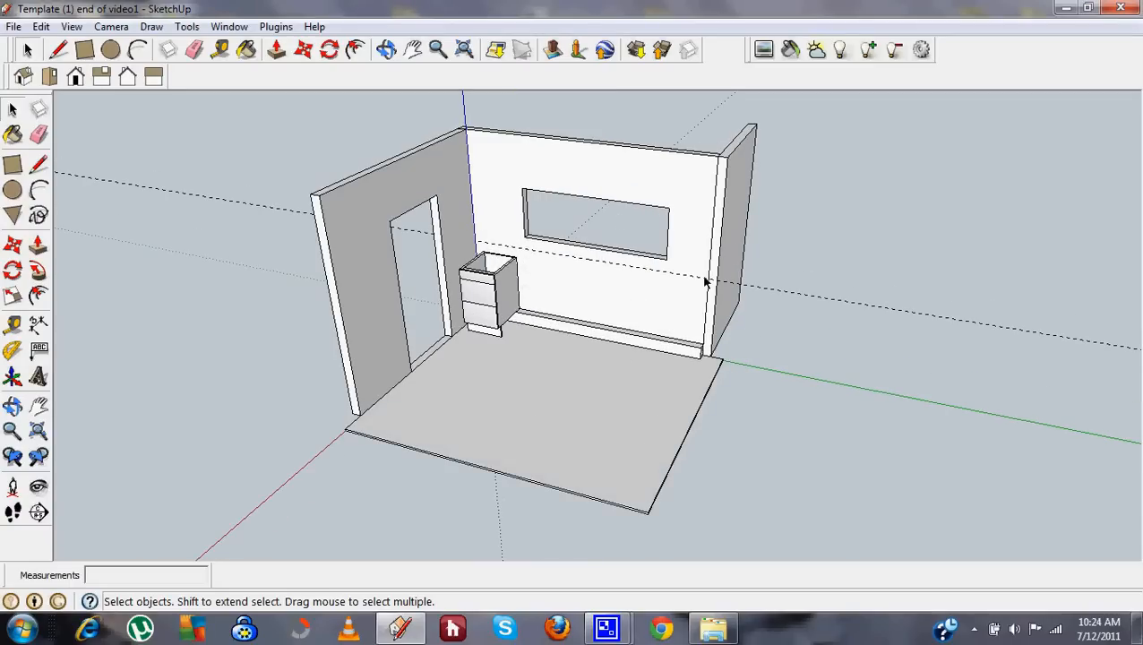
Edit the window wall component and push the window opening's sill down to the horizontal guide line.
{"action": "double_click", "coordinate": [640, 193]}
{"action": "right_click", "coordinate": [631, 173]}
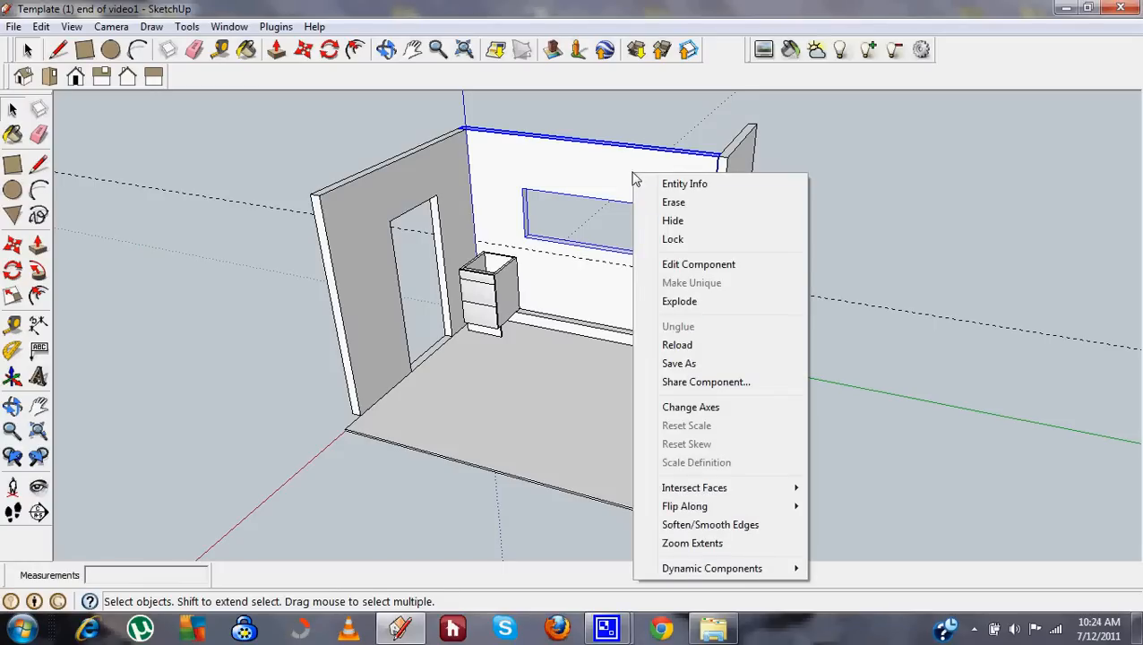
{"action": "left_click", "coordinate": [770, 262]}
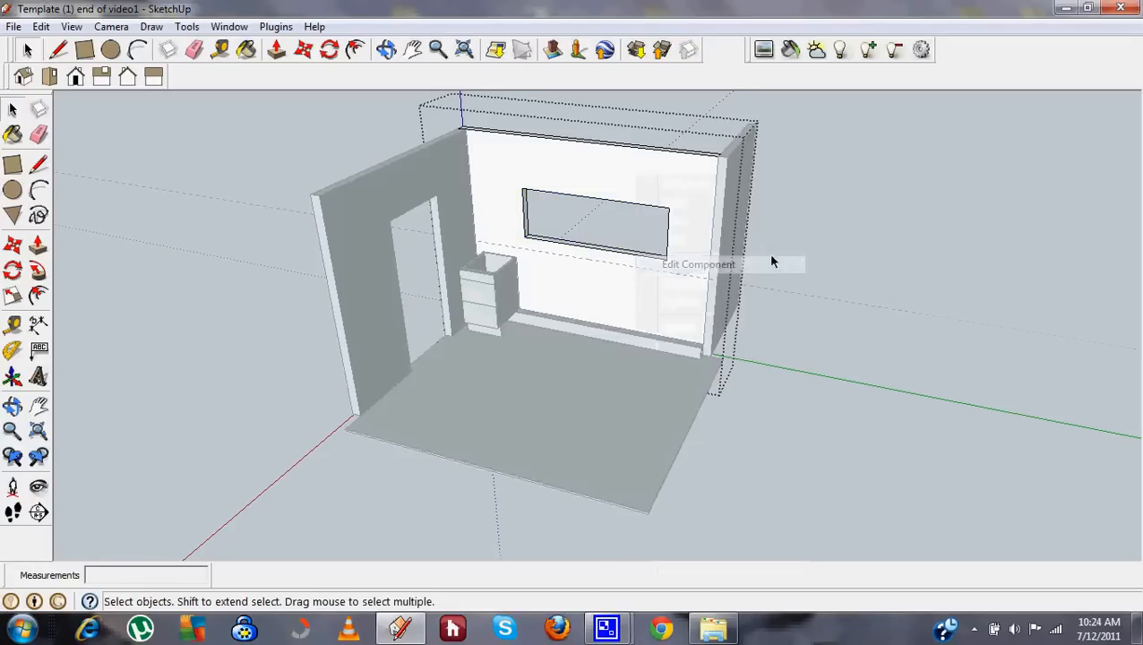
{"action": "left_click", "coordinate": [276, 49]}
{"action": "left_click", "coordinate": [620, 258]}
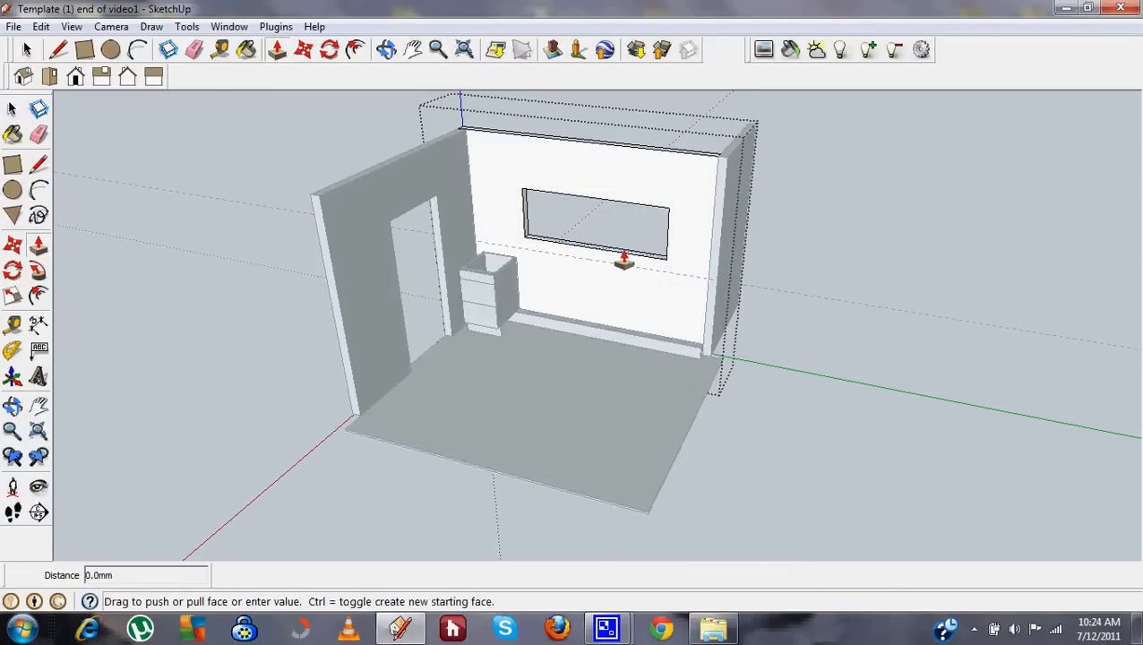
{"action": "left_click", "coordinate": [770, 301]}
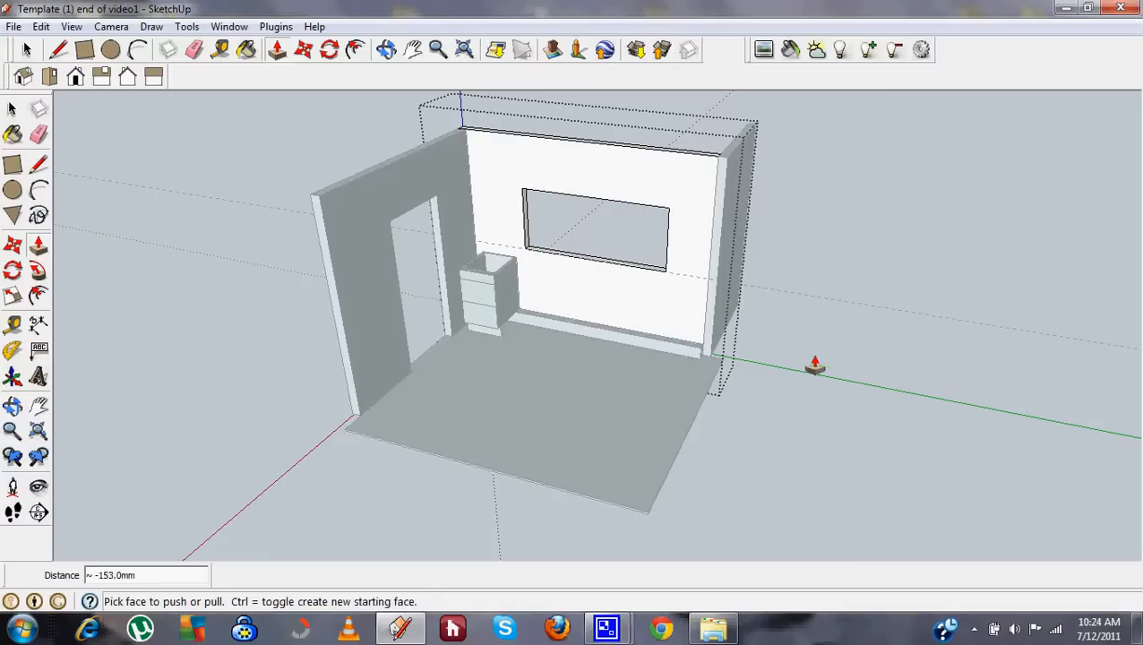
{"action": "key", "text": "space"}
{"action": "left_click", "coordinate": [791, 225]}
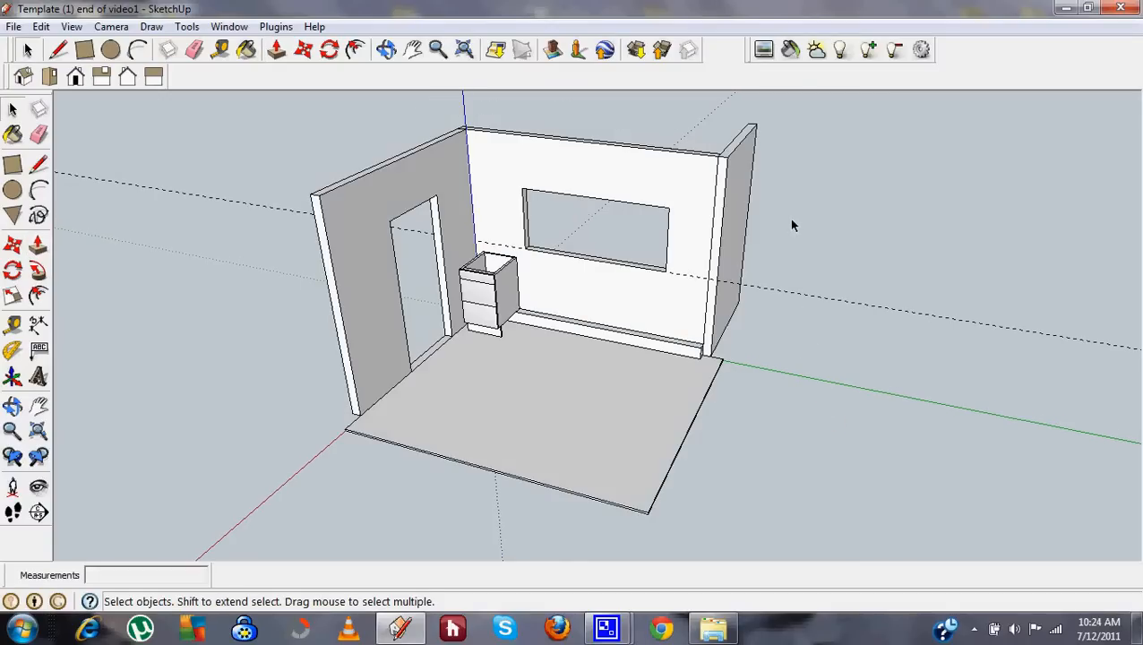
Delete the horizontal guide line running across the window wall.
{"action": "left_click", "coordinate": [802, 298]}
{"action": "key", "text": "Delete"}
{"action": "middle_click_drag", "start_coordinate": [855, 333], "coordinate": [743, 340]}
{"action": "scroll", "coordinate": [836, 192], "scroll_direction": "up", "scroll_amount": 3}
{"action": "scroll", "coordinate": [836, 191], "scroll_direction": "down", "scroll_amount": 3}
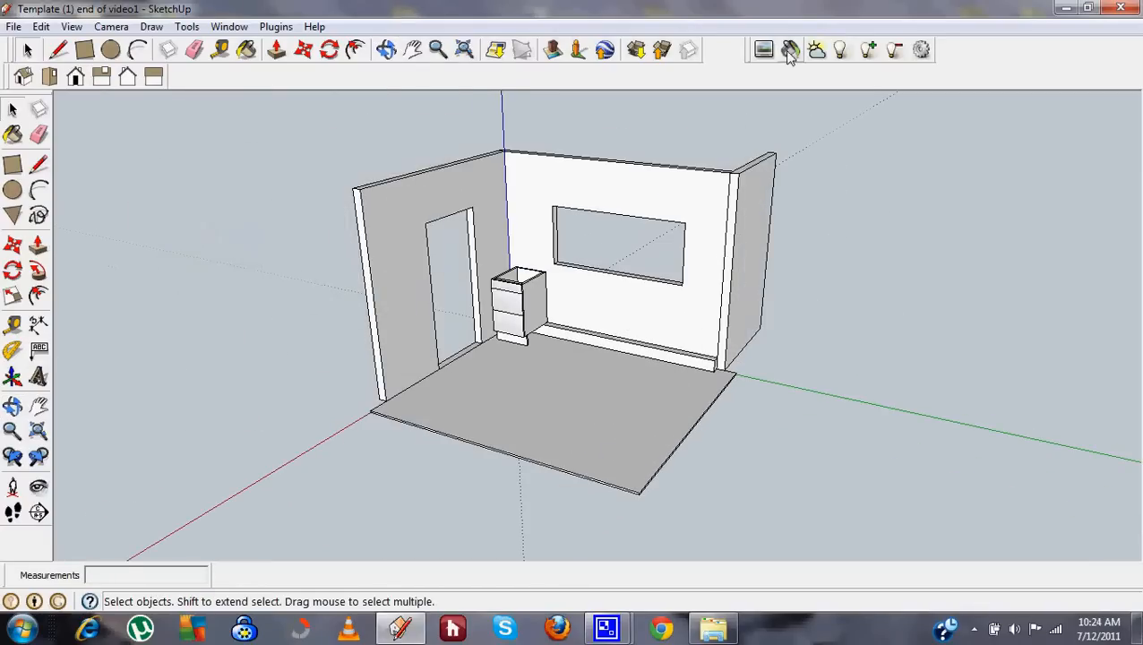
{"action": "scroll", "coordinate": [727, 154], "scroll_direction": "up", "scroll_amount": 4}
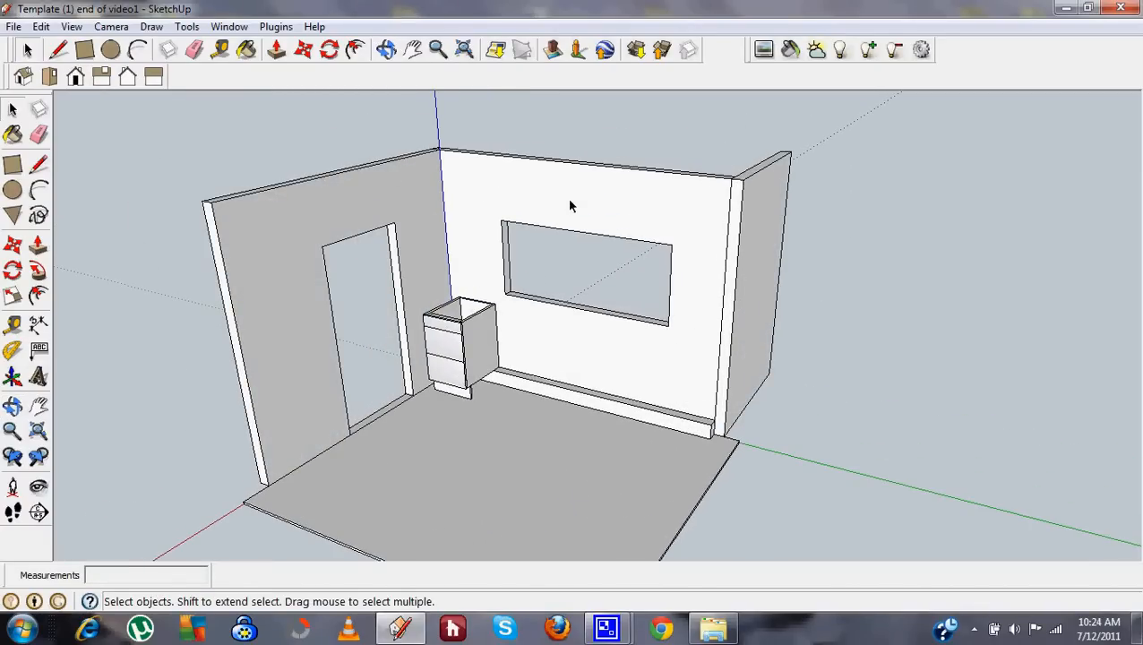
Edit the short side wall component and pull its top face up 600 mm.
{"action": "left_click", "coordinate": [748, 205]}
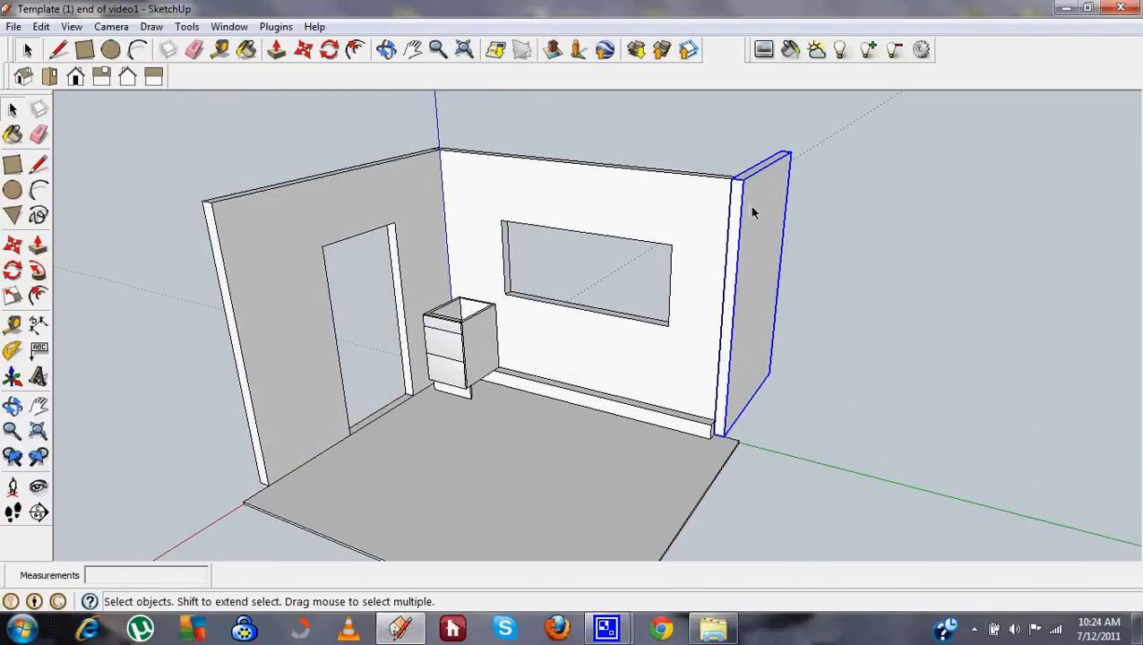
{"action": "right_click", "coordinate": [749, 205]}
{"action": "left_click", "coordinate": [819, 298]}
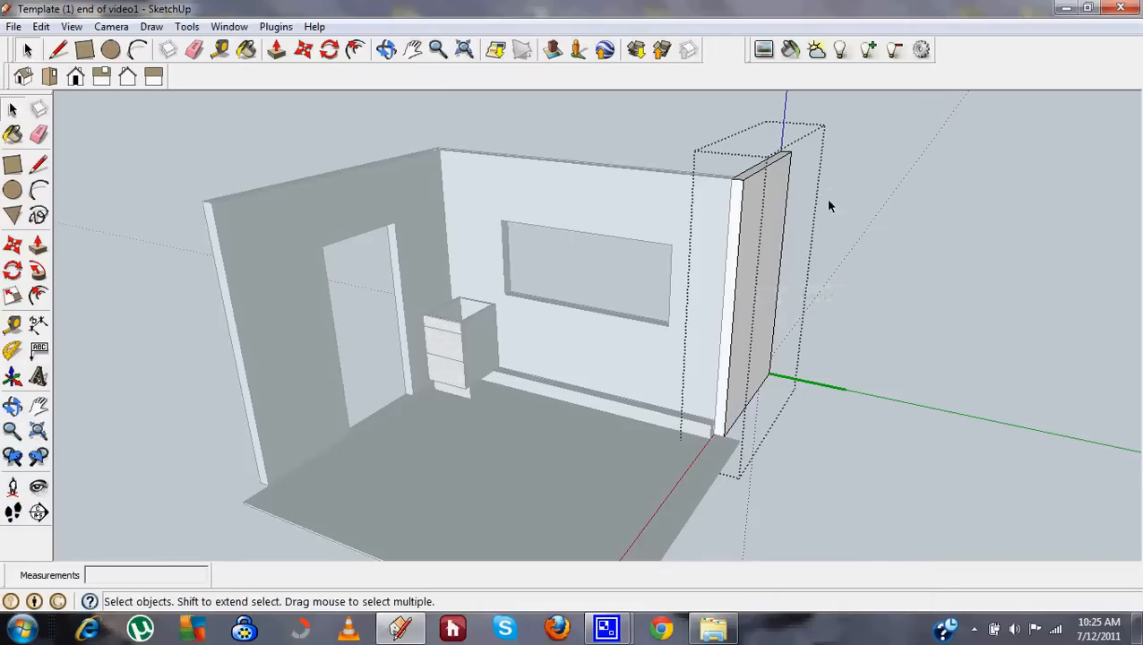
{"action": "middle_click_drag", "start_coordinate": [826, 209], "coordinate": [749, 301]}
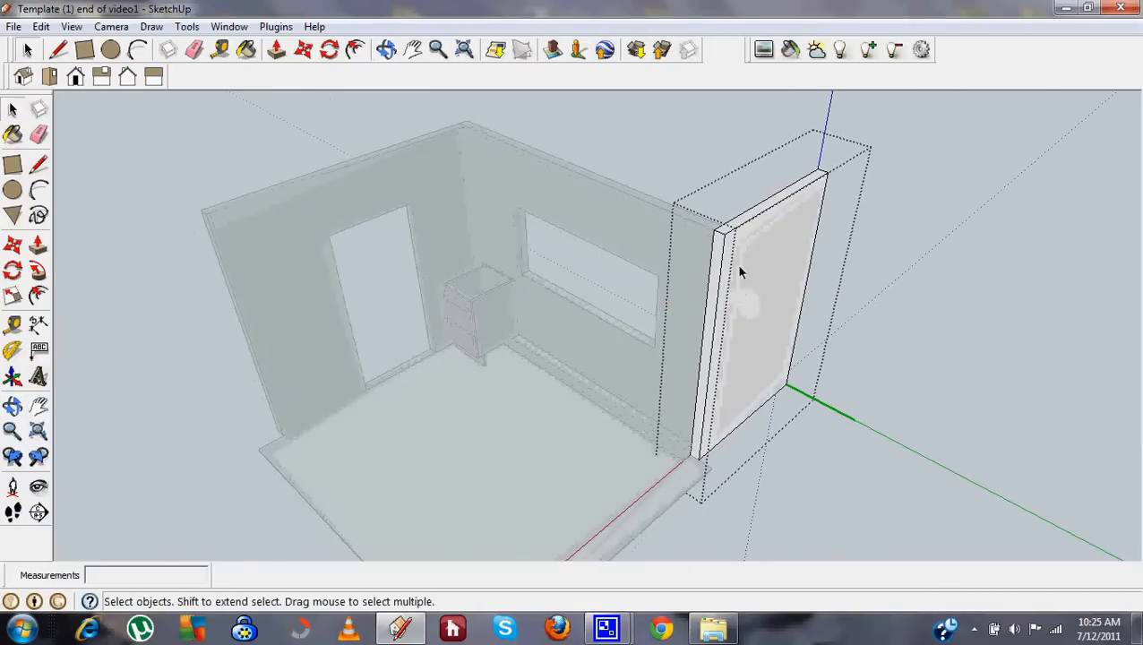
{"action": "left_click", "coordinate": [276, 49]}
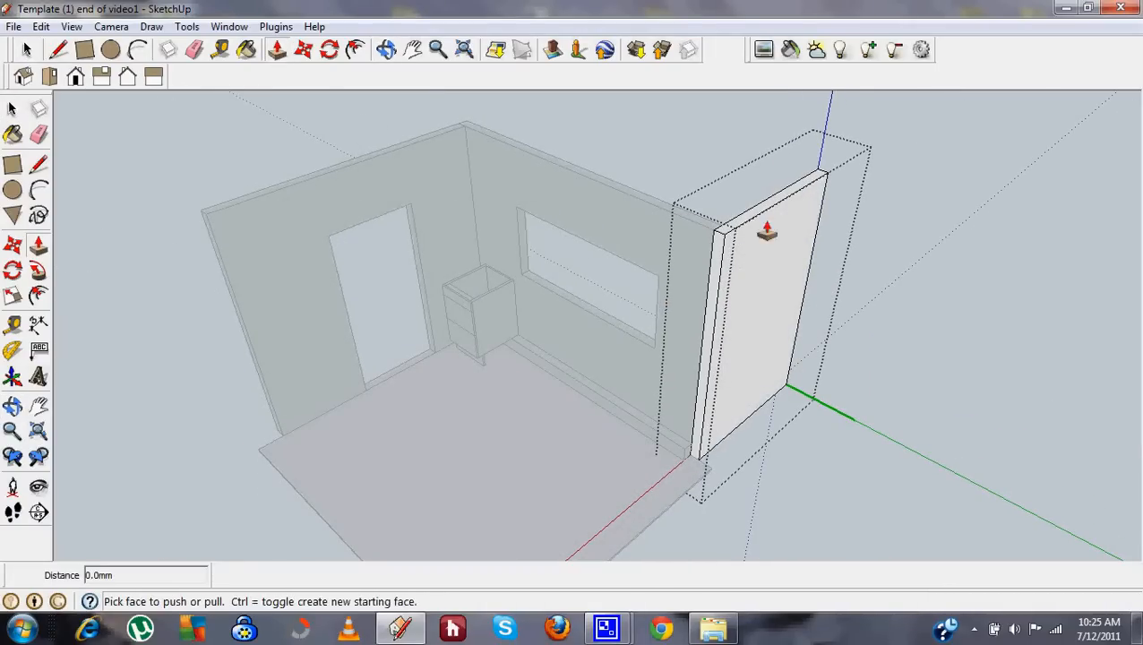
{"action": "left_click", "coordinate": [754, 227]}
{"action": "left_click", "coordinate": [749, 182]}
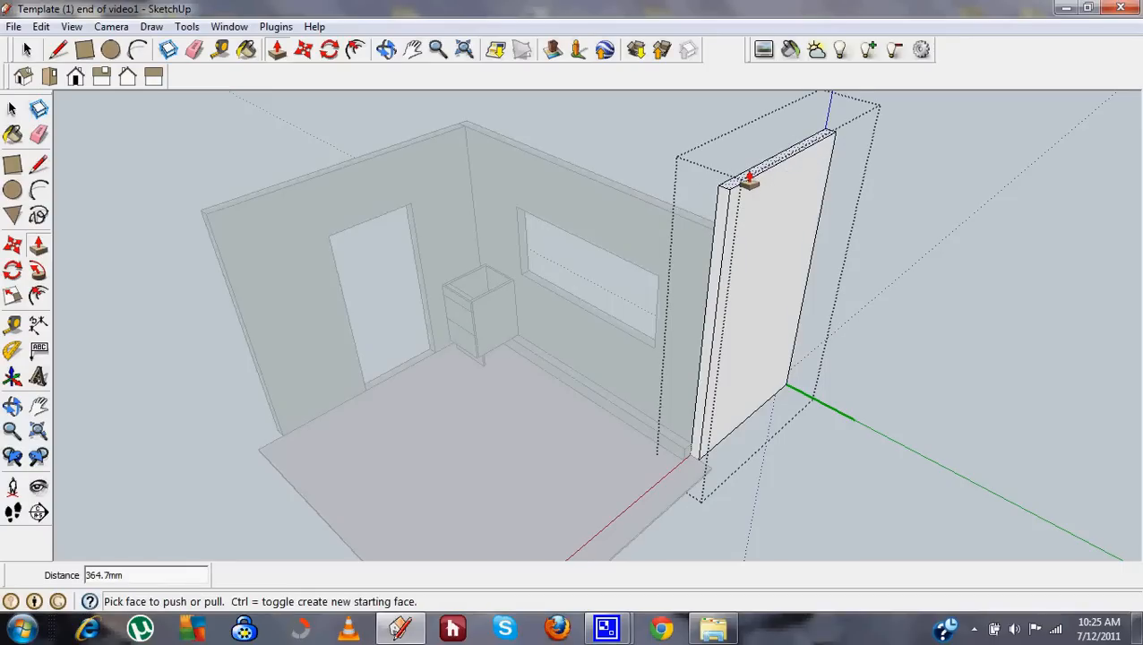
{"action": "type", "text": "600"}
{"action": "key", "text": "Return"}
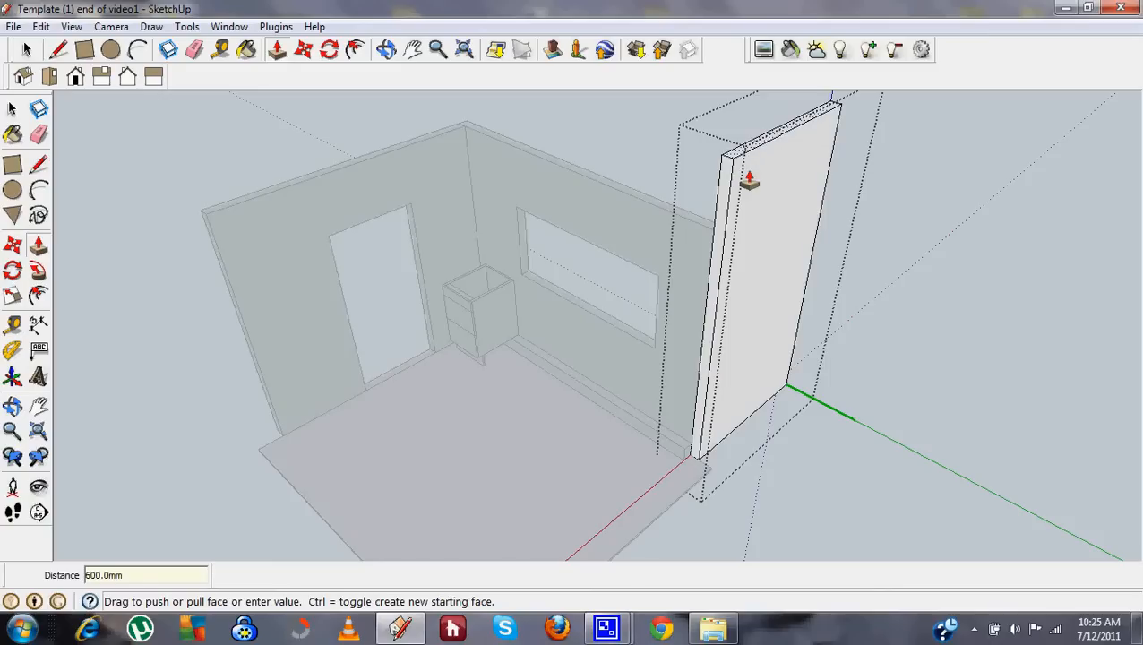
{"action": "key", "text": "space"}
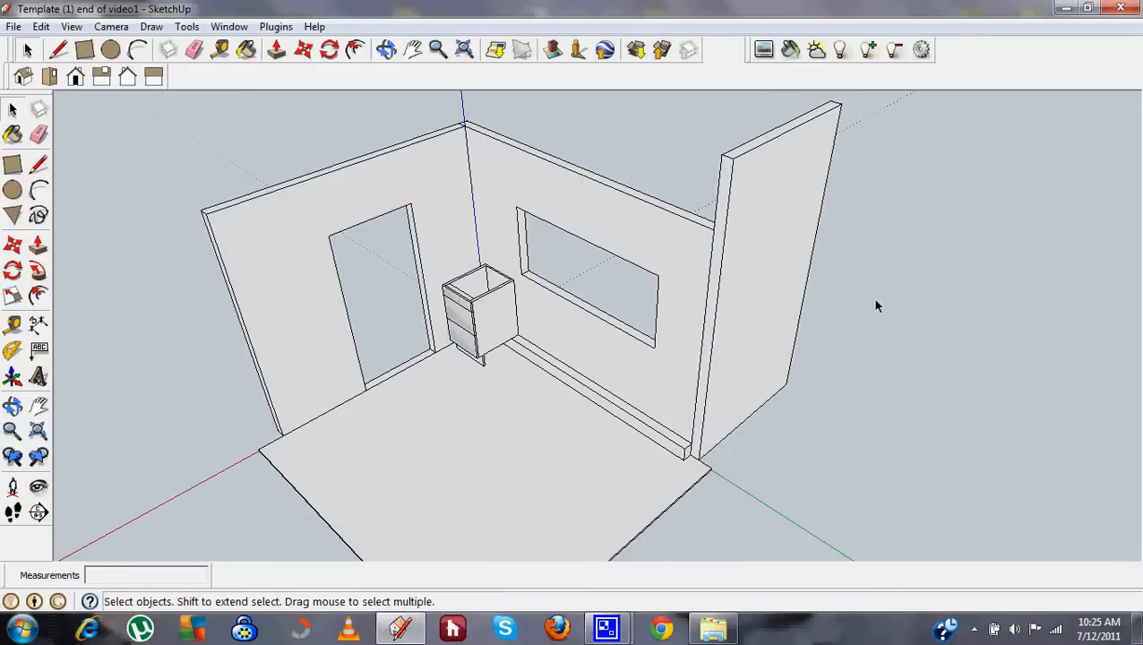
Edit the window wall component and pull its top face up 600 mm, level with the raised short wall.
{"action": "middle_click_drag", "start_coordinate": [679, 307], "coordinate": [582, 237]}
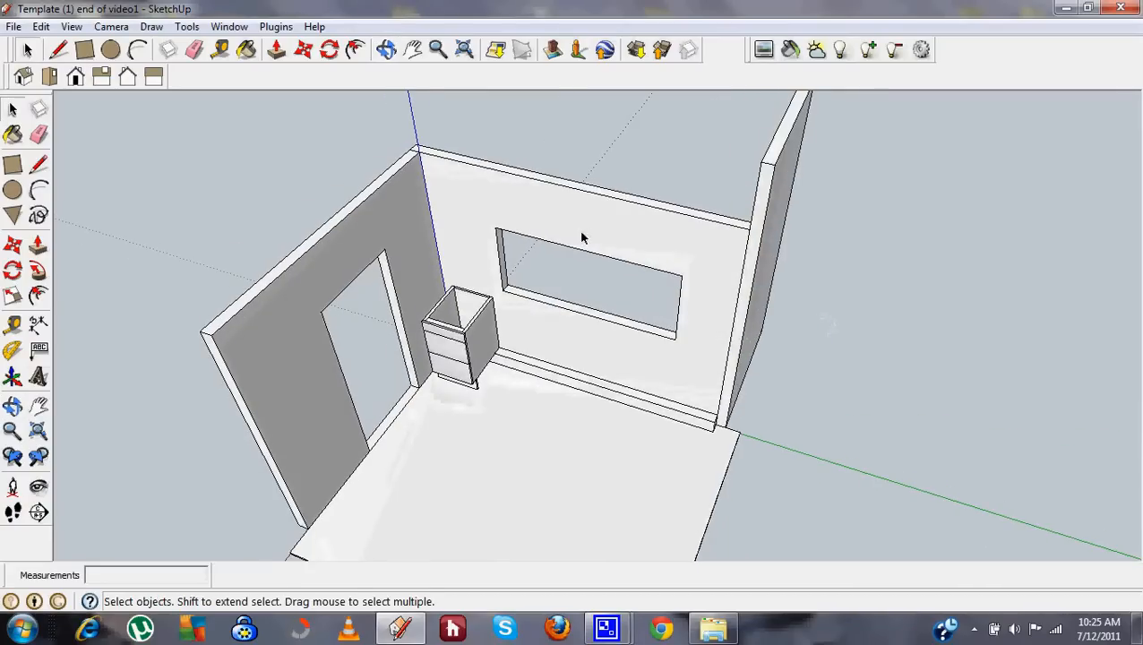
{"action": "left_click", "coordinate": [570, 219]}
{"action": "double_click", "coordinate": [571, 220]}
{"action": "double_click", "coordinate": [571, 219]}
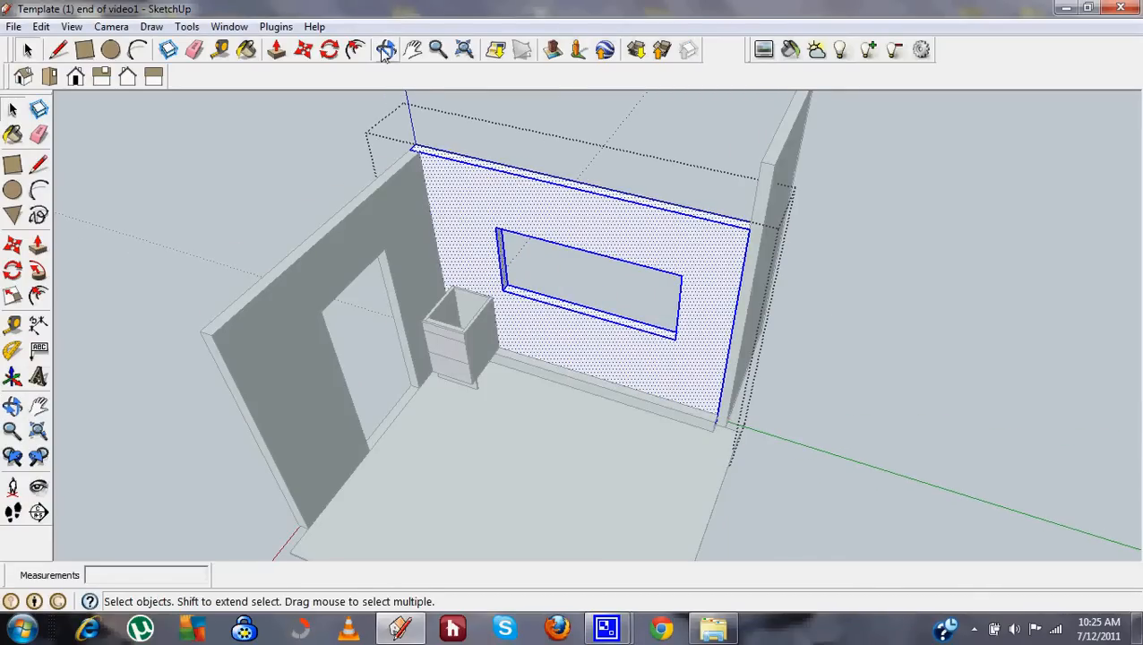
{"action": "left_click", "coordinate": [275, 50]}
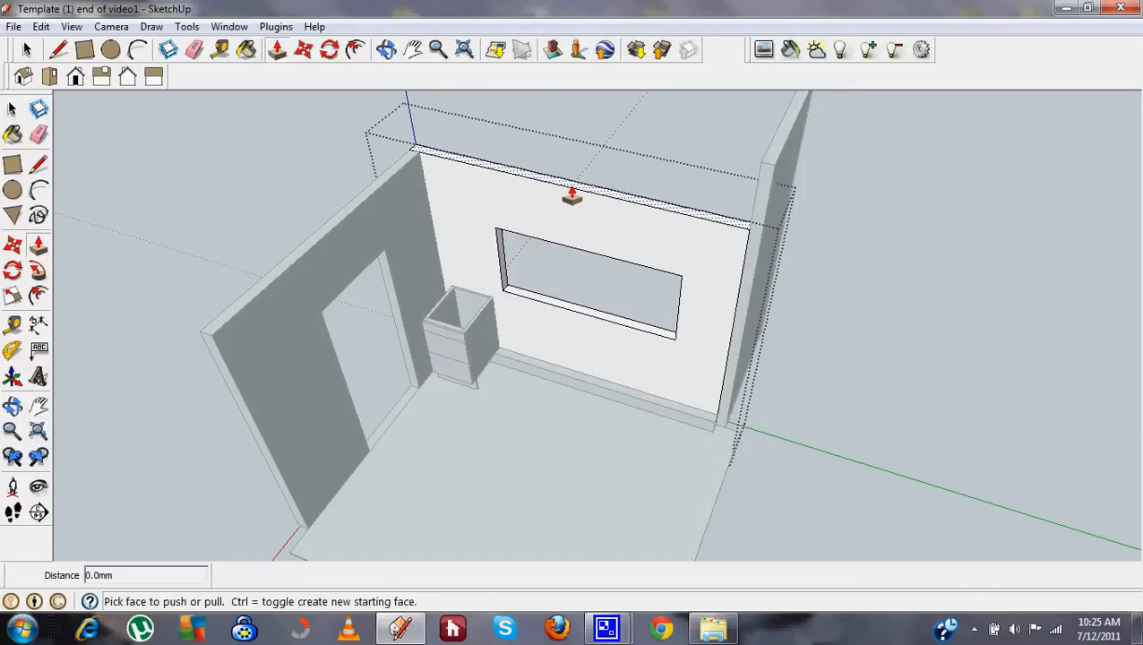
{"action": "left_click_drag", "start_coordinate": [569, 196], "coordinate": [776, 159]}
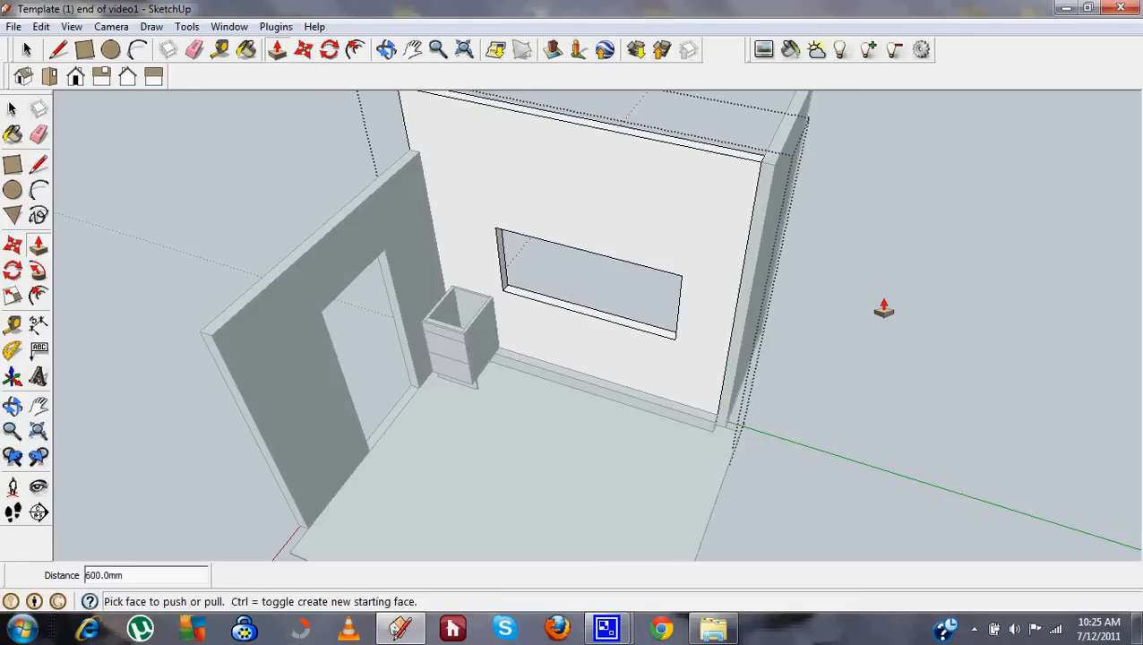
{"action": "key", "text": "space"}
{"action": "left_click", "coordinate": [885, 280]}
{"action": "scroll", "coordinate": [885, 280], "scroll_direction": "down", "scroll_amount": 2}
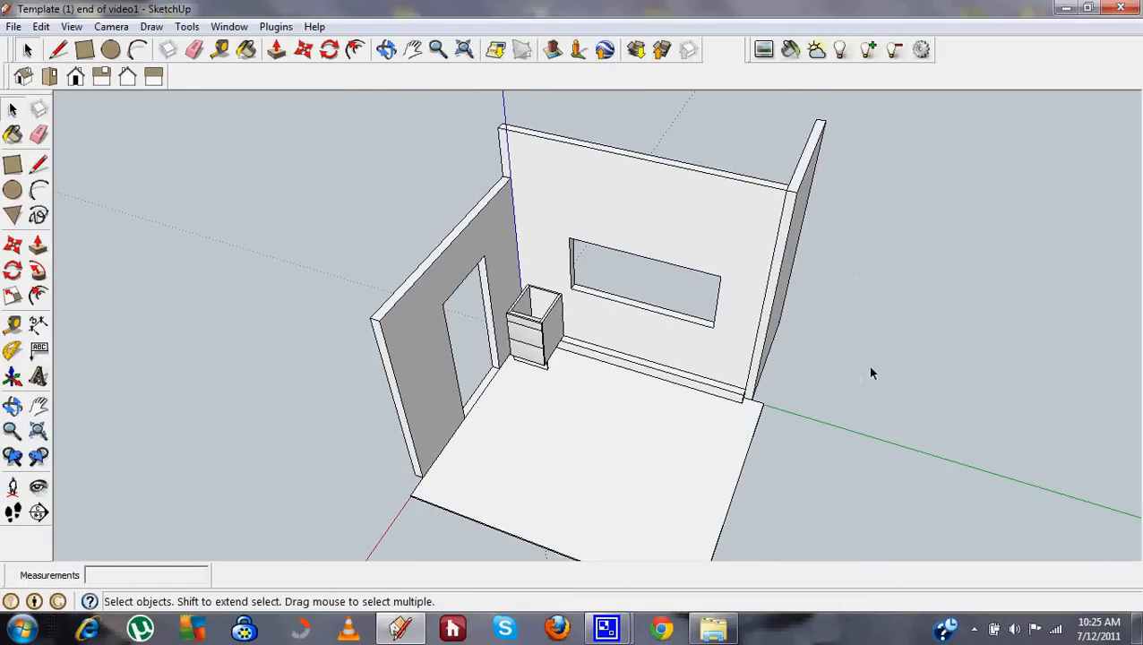
On the window wall's face, draw a 100 mm line along the door wall's top end and continue it diagonally to the opposite upper corner.
{"action": "middle_click_drag", "start_coordinate": [871, 374], "coordinate": [933, 270]}
{"action": "scroll", "coordinate": [752, 148], "scroll_direction": "up", "scroll_amount": 2}
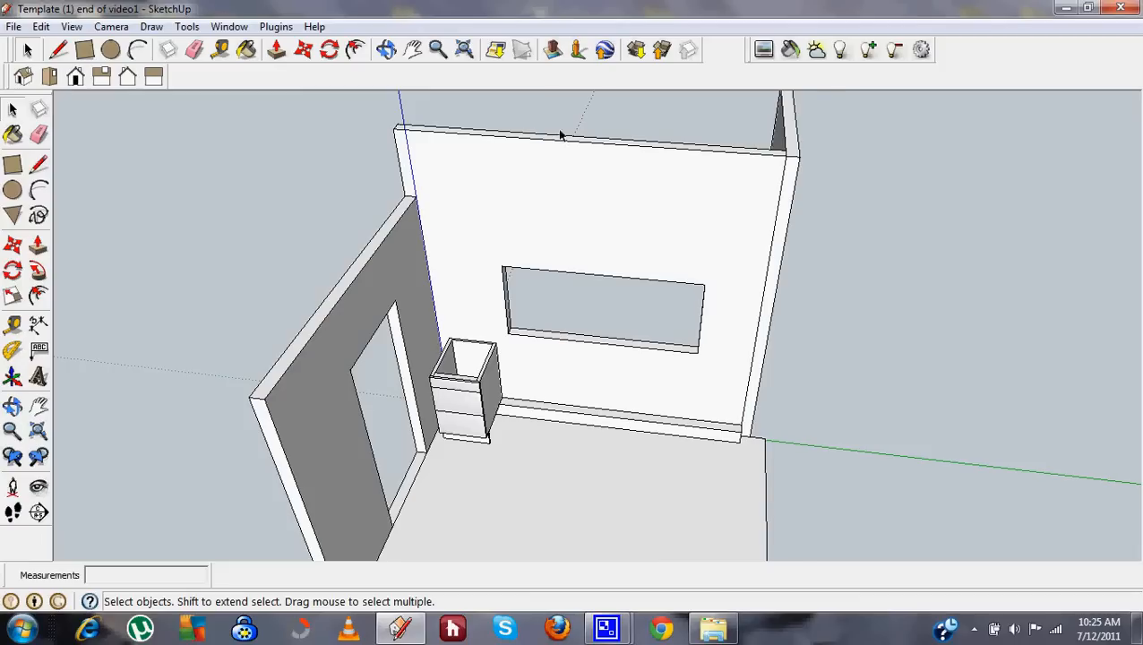
{"action": "scroll", "coordinate": [560, 134], "scroll_direction": "up", "scroll_amount": 1}
{"action": "left_click", "coordinate": [522, 167]}
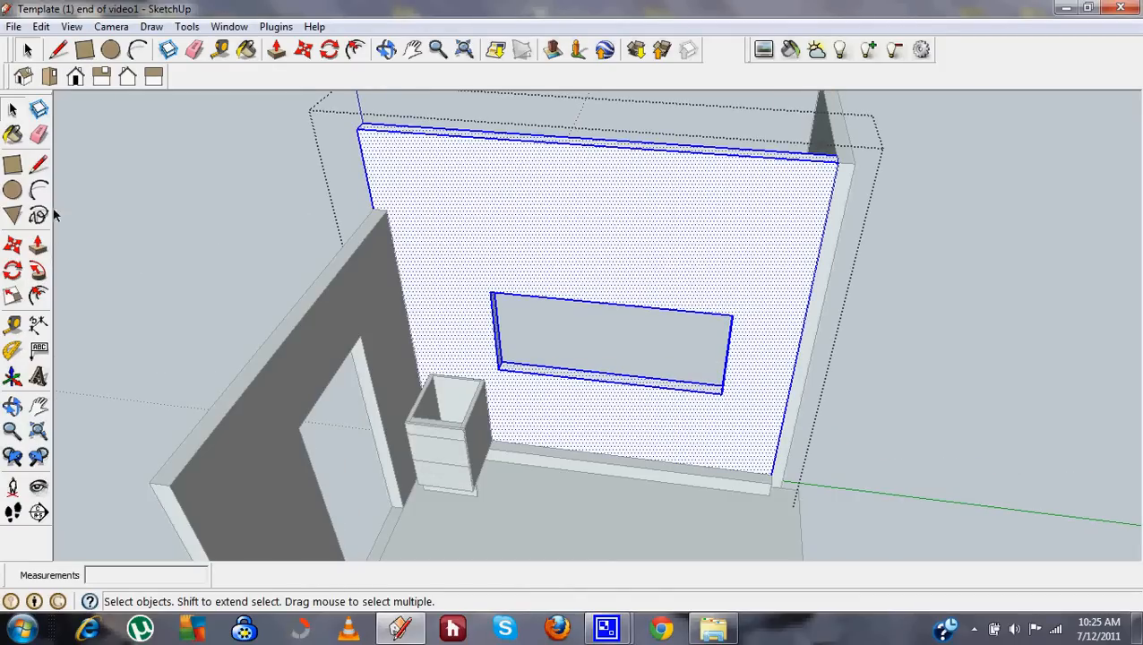
{"action": "left_click", "coordinate": [38, 164]}
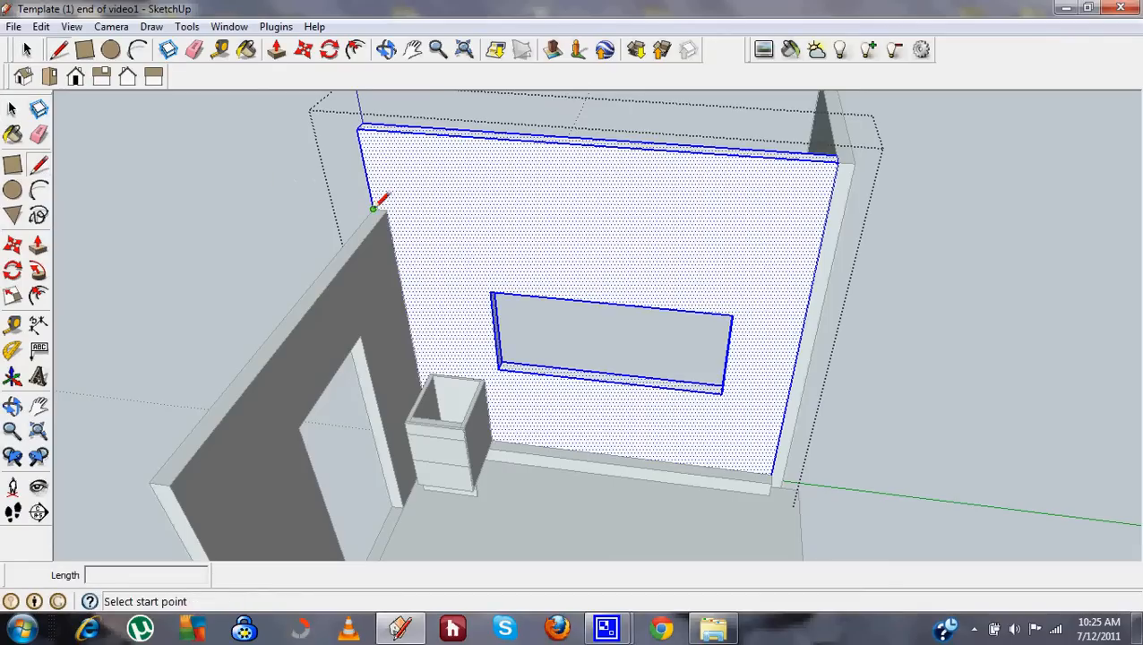
{"action": "left_click", "coordinate": [373, 208]}
{"action": "type", "text": "100"}
{"action": "key", "text": "Return"}
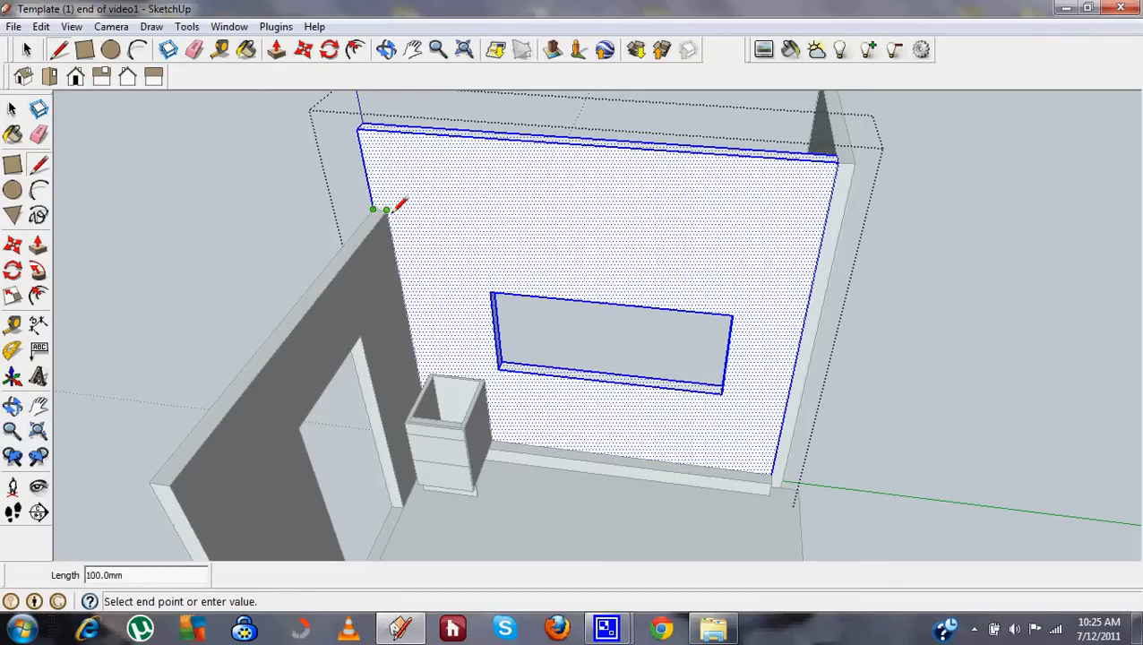
{"action": "left_click", "coordinate": [838, 160]}
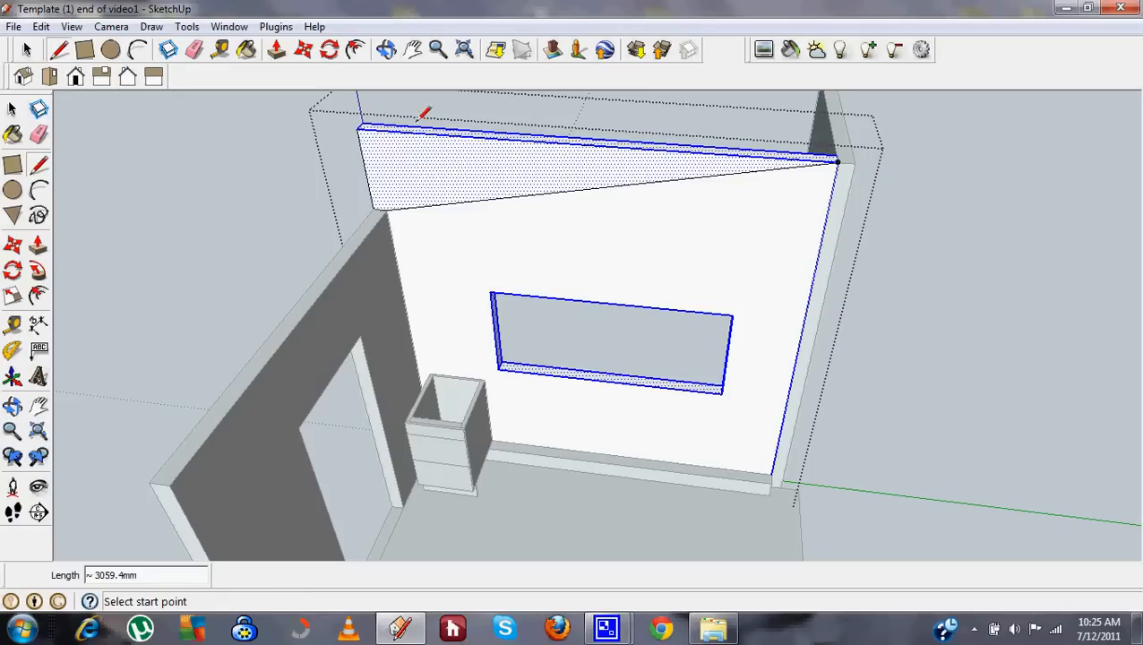
Push the triangular face above the diagonal back 100 mm through the window wall to cut a sloping top.
{"action": "left_click", "coordinate": [276, 50]}
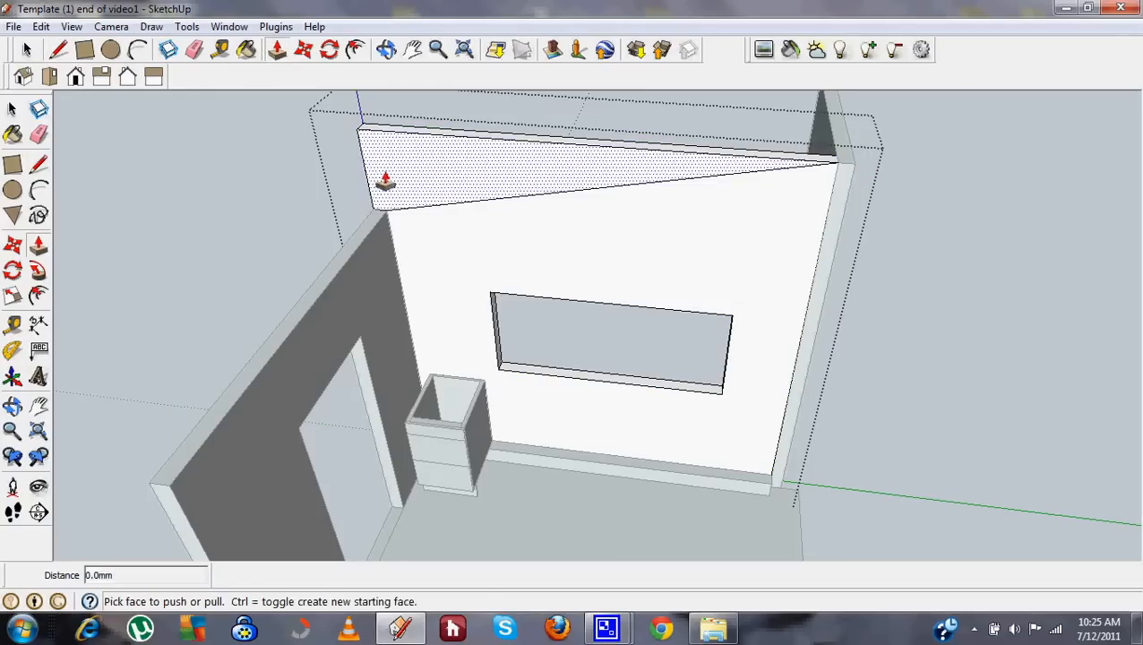
{"action": "left_click_drag", "start_coordinate": [385, 180], "coordinate": [317, 218]}
{"action": "key", "text": "space"}
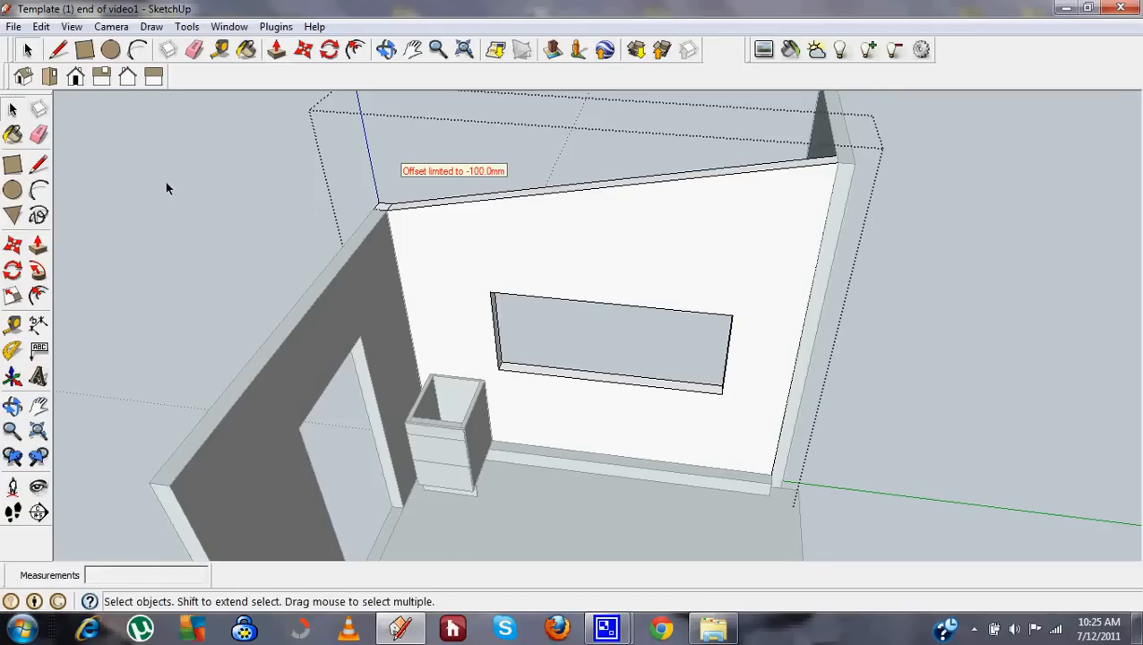
{"action": "middle_click_drag", "start_coordinate": [264, 238], "coordinate": [617, 242]}
{"action": "scroll", "coordinate": [352, 354], "scroll_direction": "up", "scroll_amount": 3}
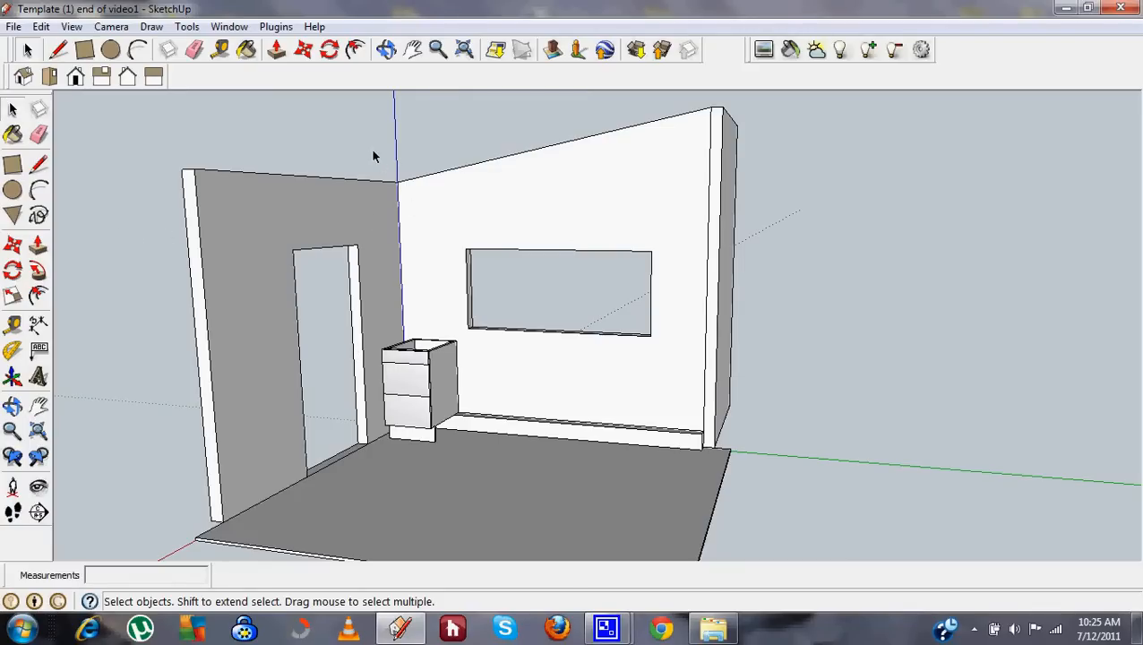
{"action": "middle_click_drag", "start_coordinate": [374, 157], "coordinate": [924, 352]}
{"action": "middle_click_drag", "start_coordinate": [913, 271], "coordinate": [798, 358]}
{"action": "left_click", "coordinate": [625, 638]}
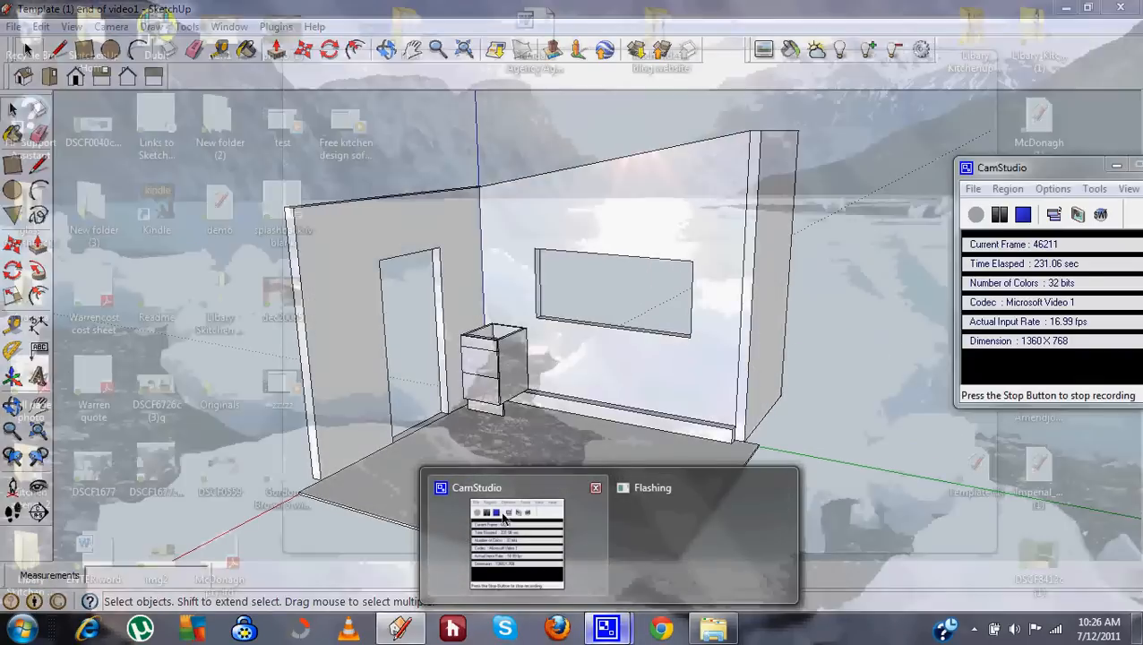
{"action": "mouse_move", "coordinate": [504, 517]}
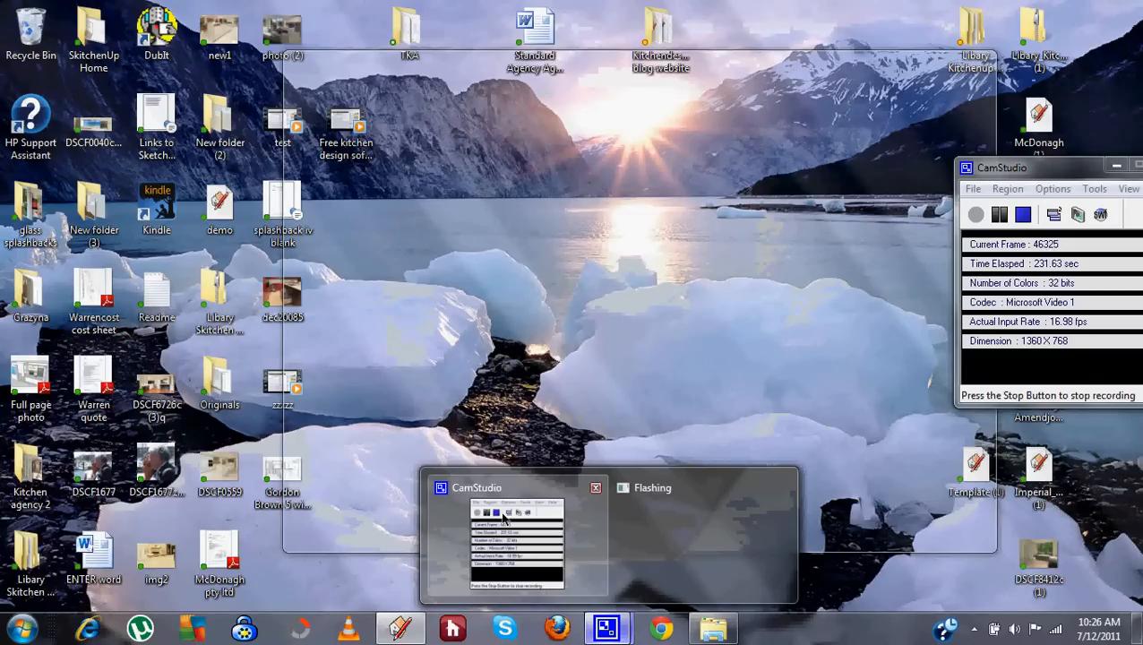